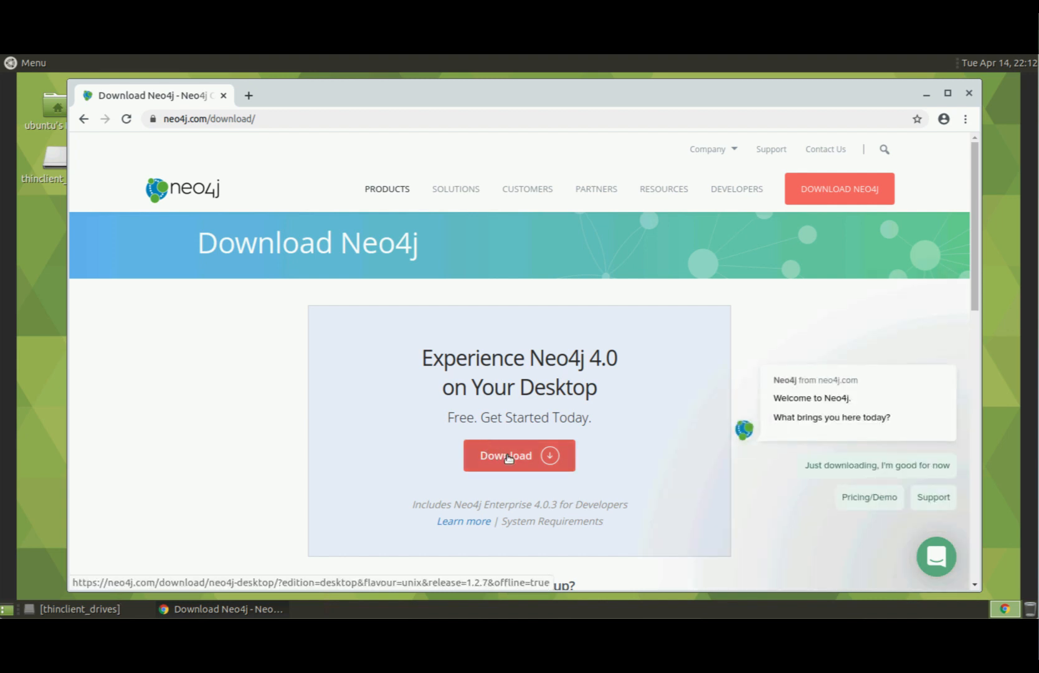
On the Neo4j Desktop download form, enter the first name, last name, business e-mail and company Neo4j.
click(508, 457)
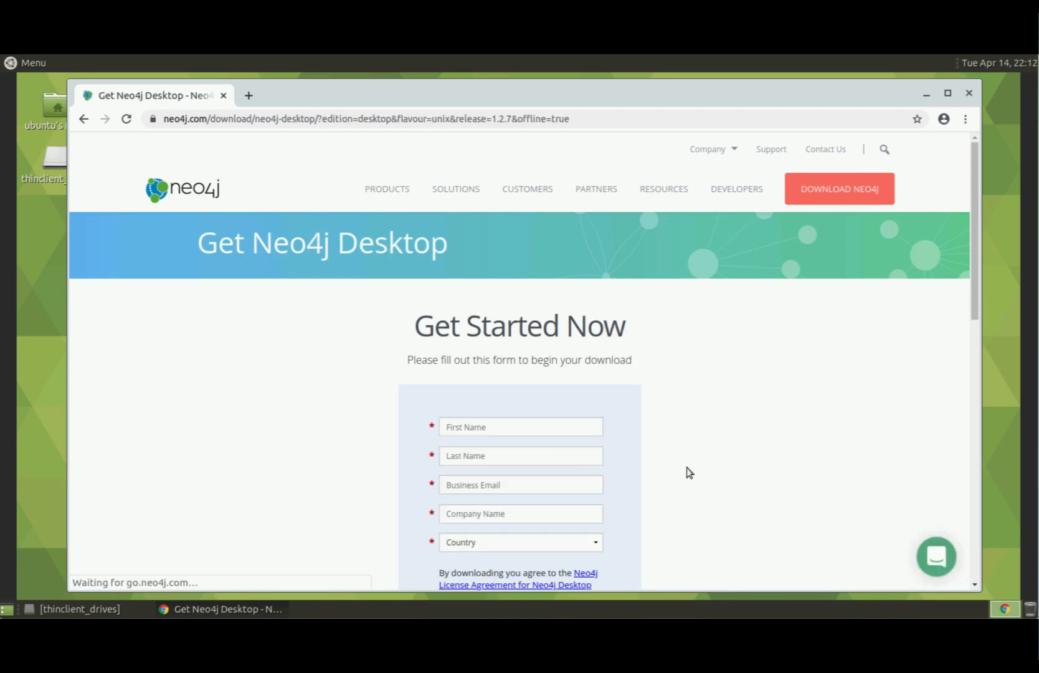
scroll(979, 283, down, 3)
click(480, 315)
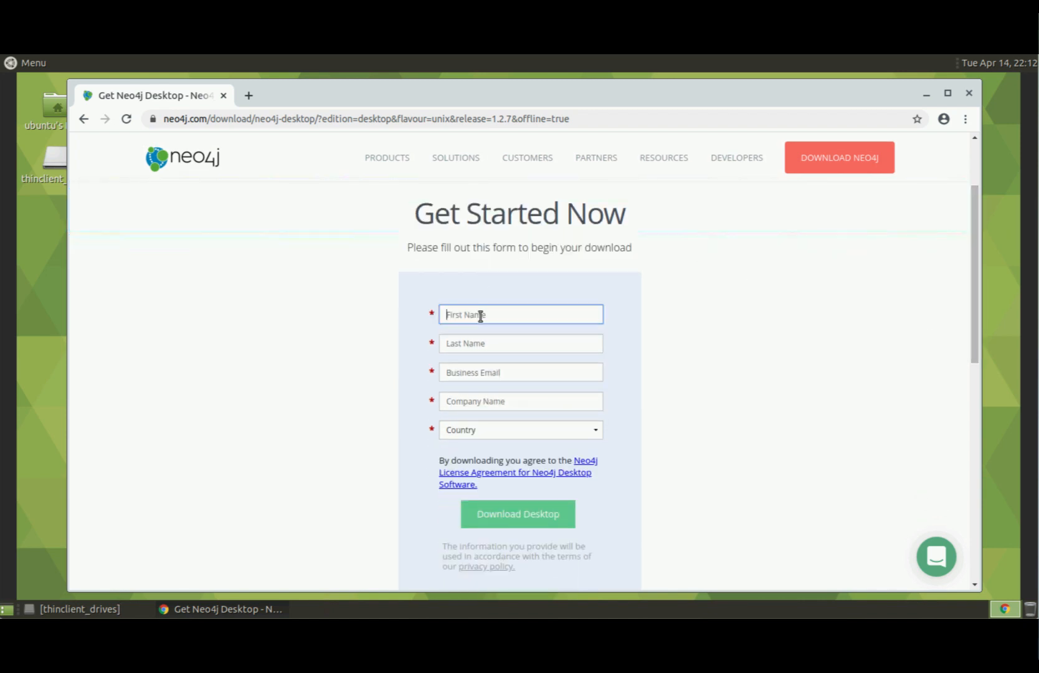
key(Tab)
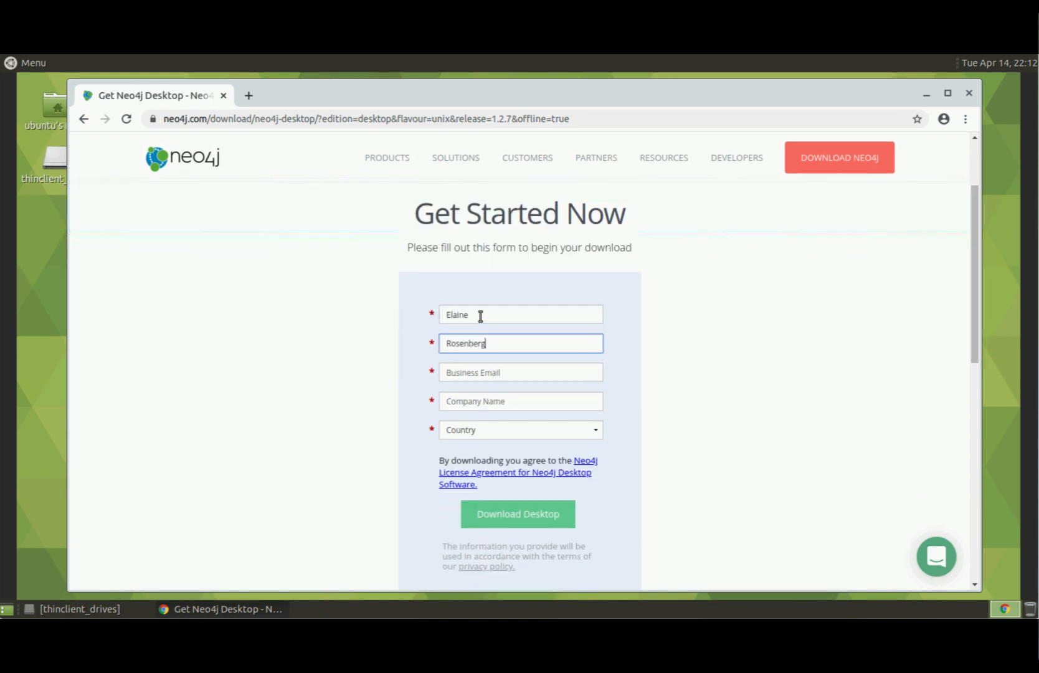
key(Tab)
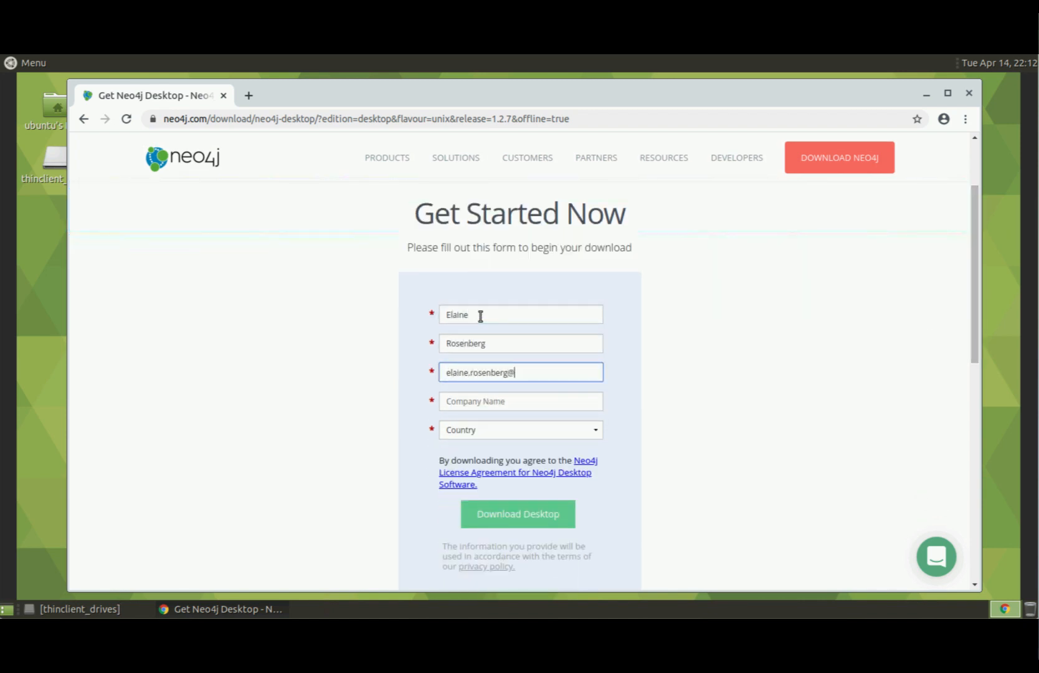
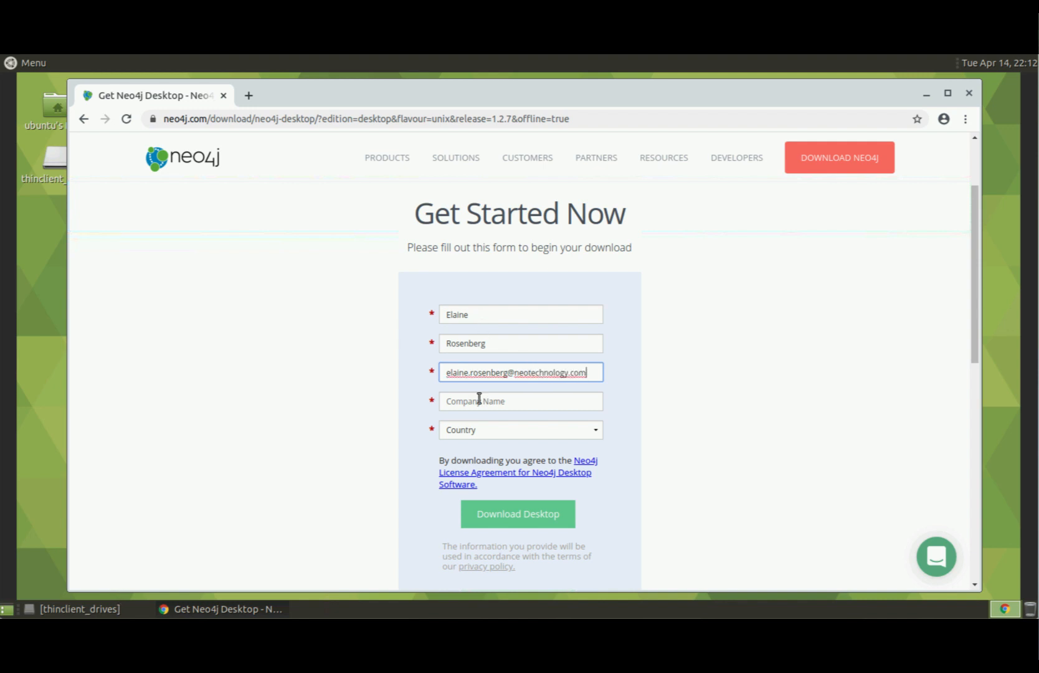
click(494, 400)
text(Neo4j)
Choose United States and California, then submit the form to start the AppImage download.
click(595, 433)
key(u)
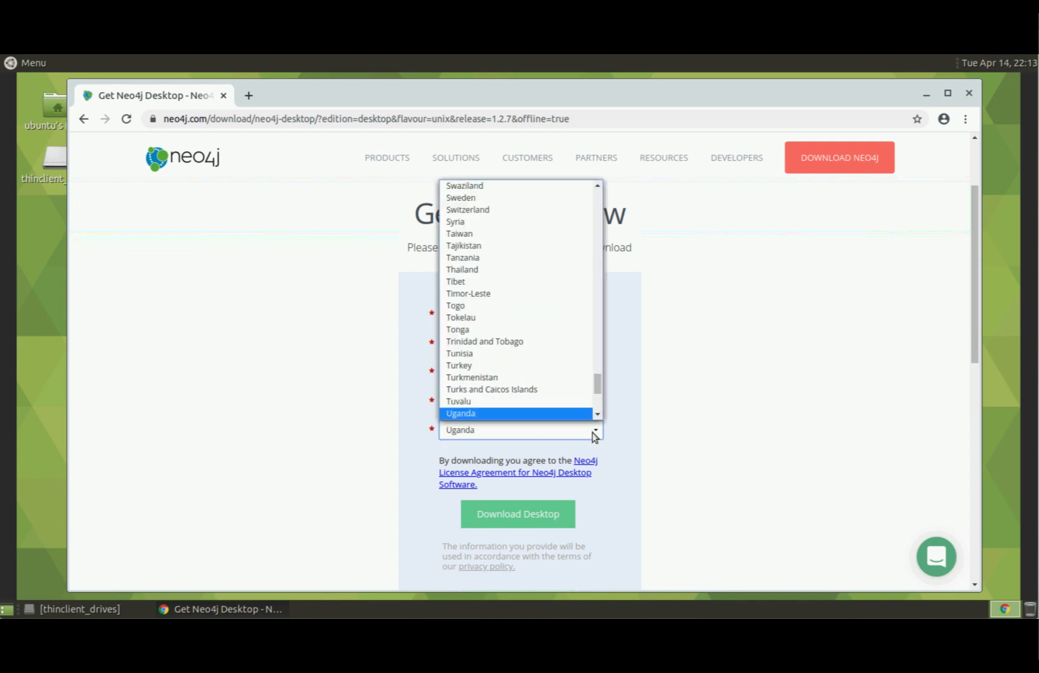
key(Down)
key(Down)
key(Down)
key(Down)
key(Return)
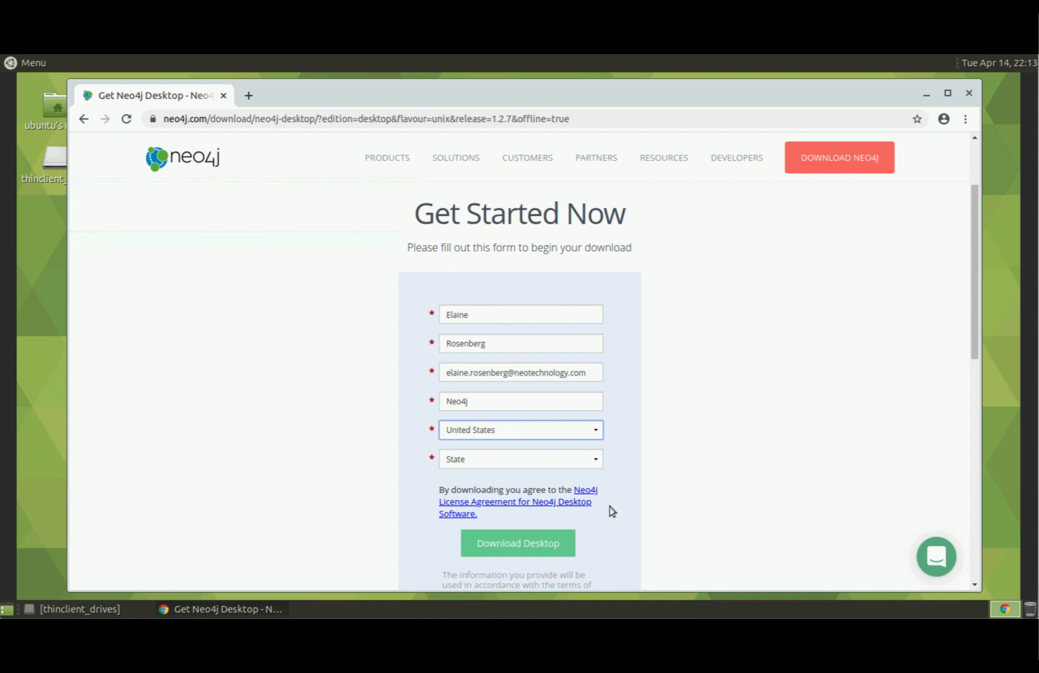
click(594, 460)
click(476, 274)
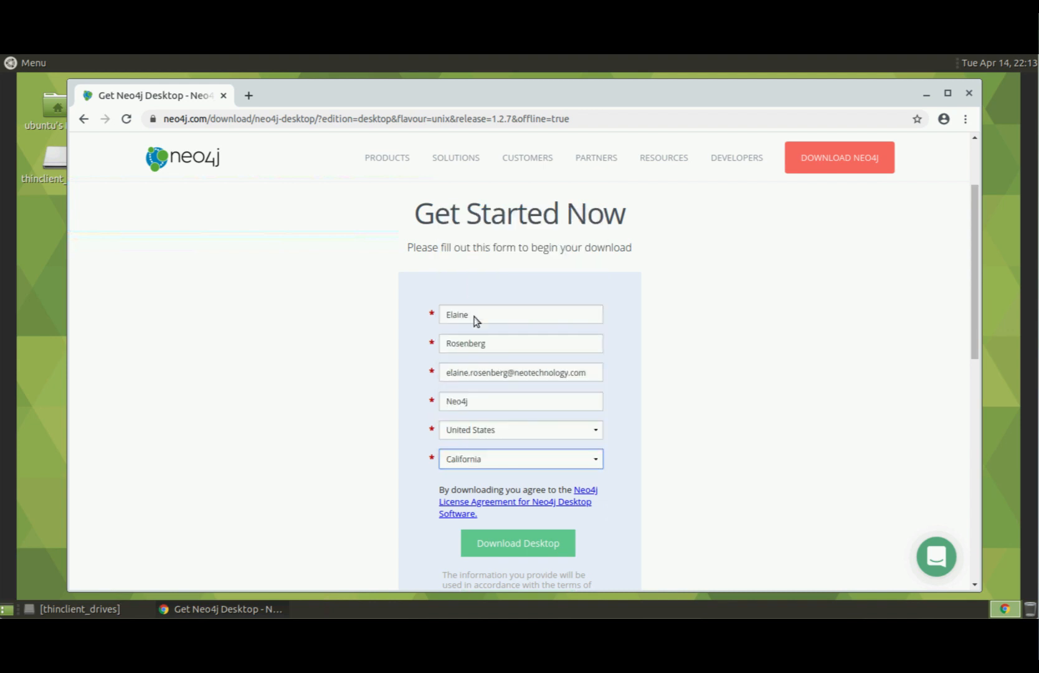
click(535, 549)
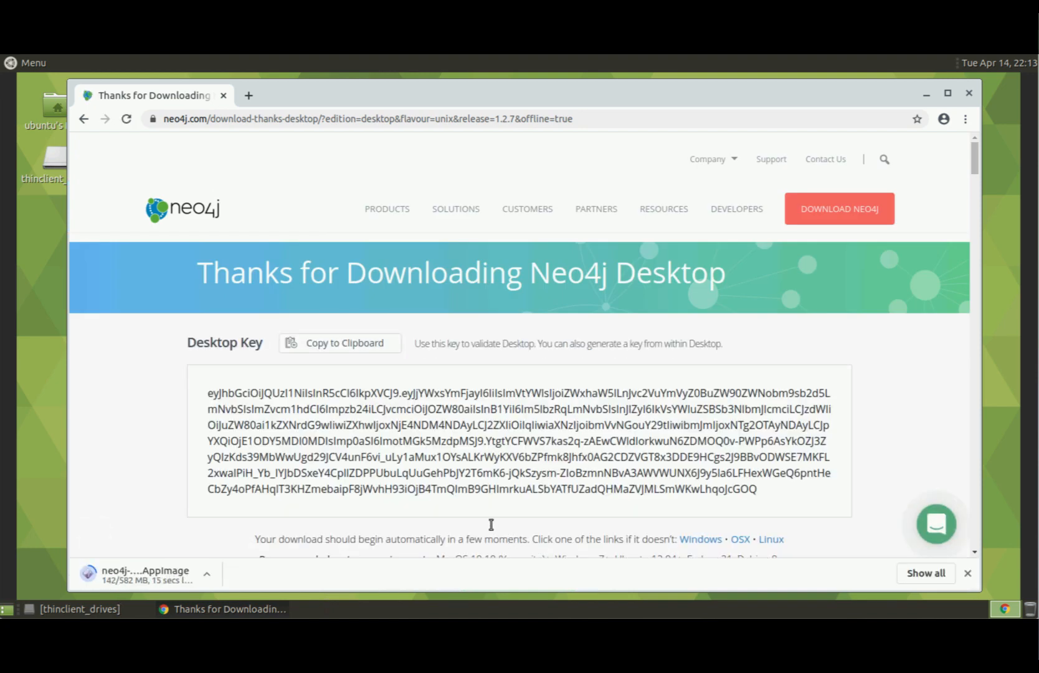
Copy the Desktop Key and skim the installation guide while the 582 MB AppImage finishes downloading.
click(364, 346)
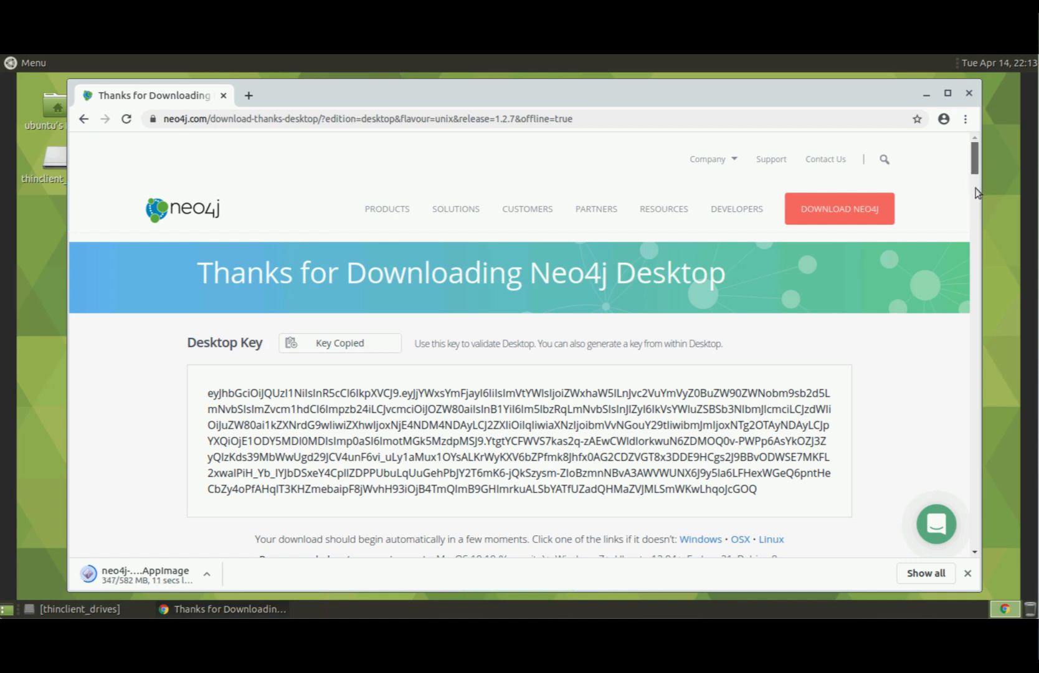
scroll(976, 190, down, 1)
scroll(975, 199, down, 10)
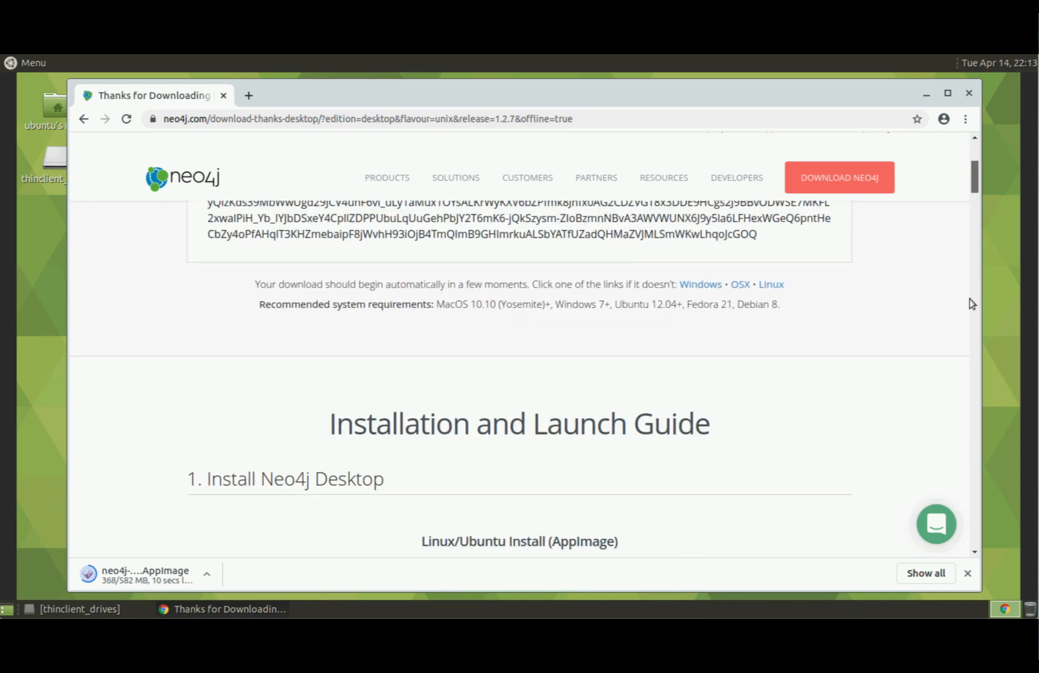
scroll(972, 337, down, 15)
scroll(971, 364, down, 8)
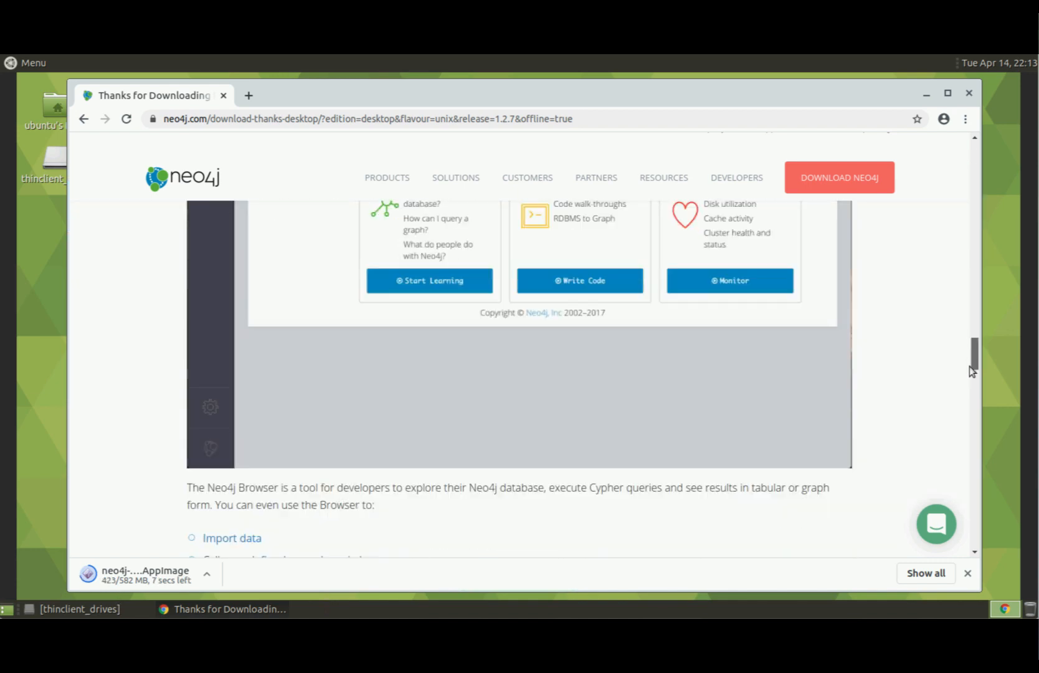
scroll(972, 386, down, 12)
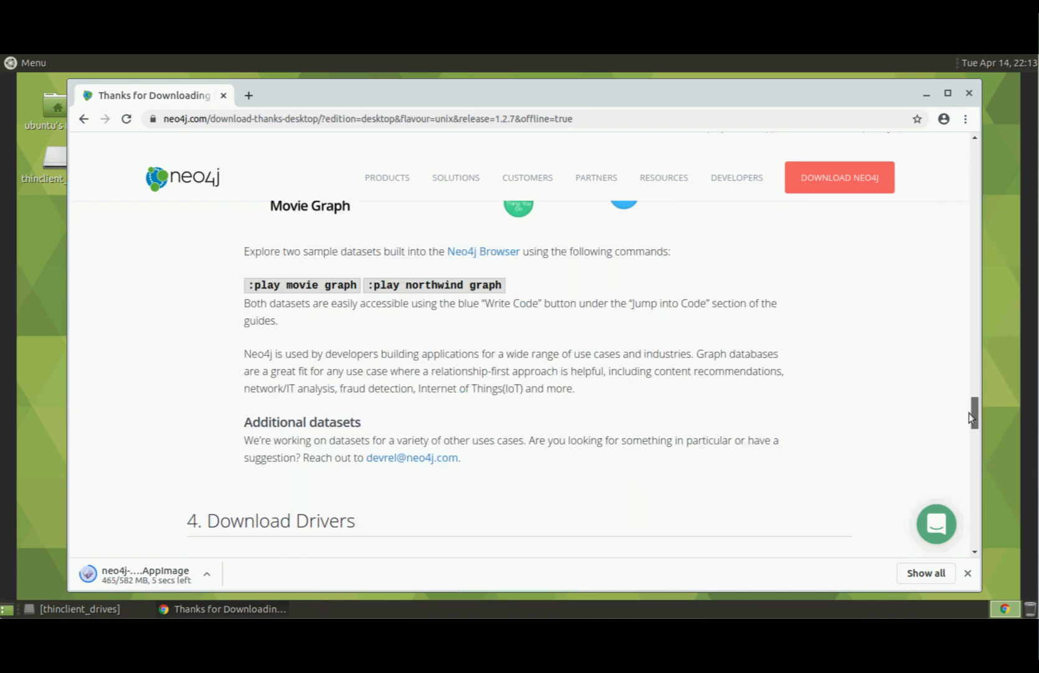
scroll(968, 380, up, 20)
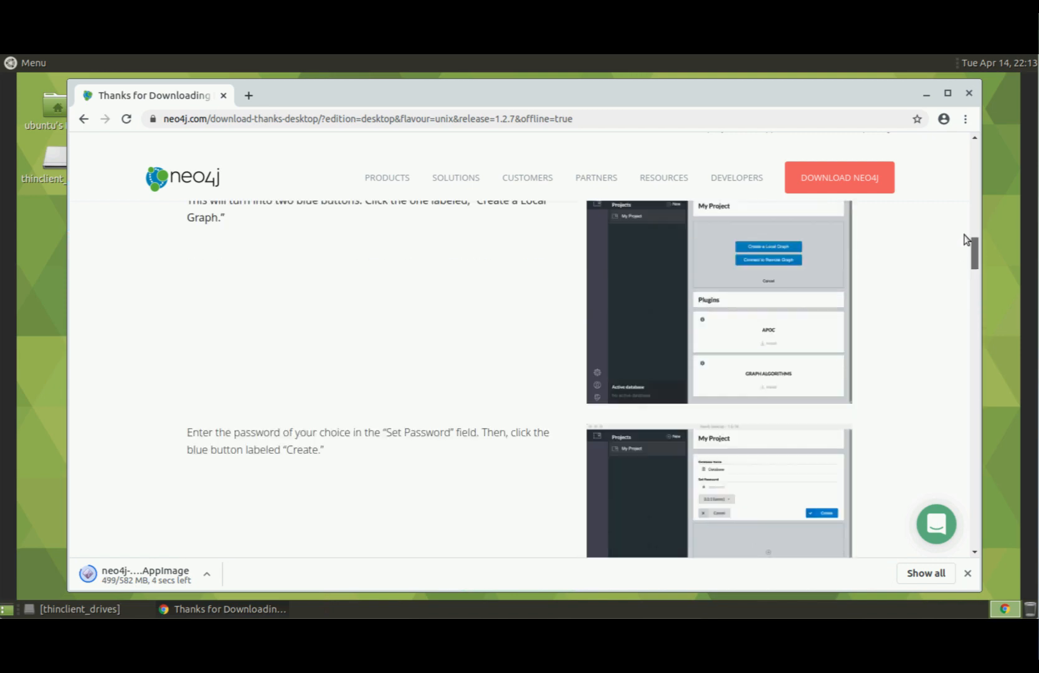
scroll(974, 195, up, 15)
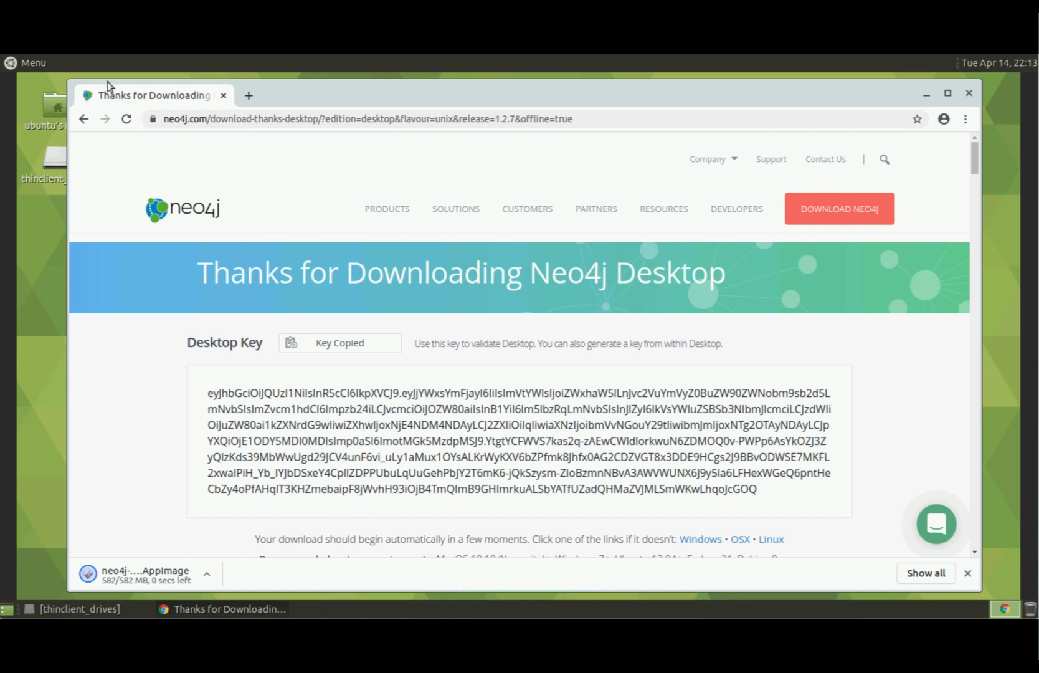
Minimize Chrome and launch MATE Terminal from Menu > System Tools.
click(927, 94)
click(46, 64)
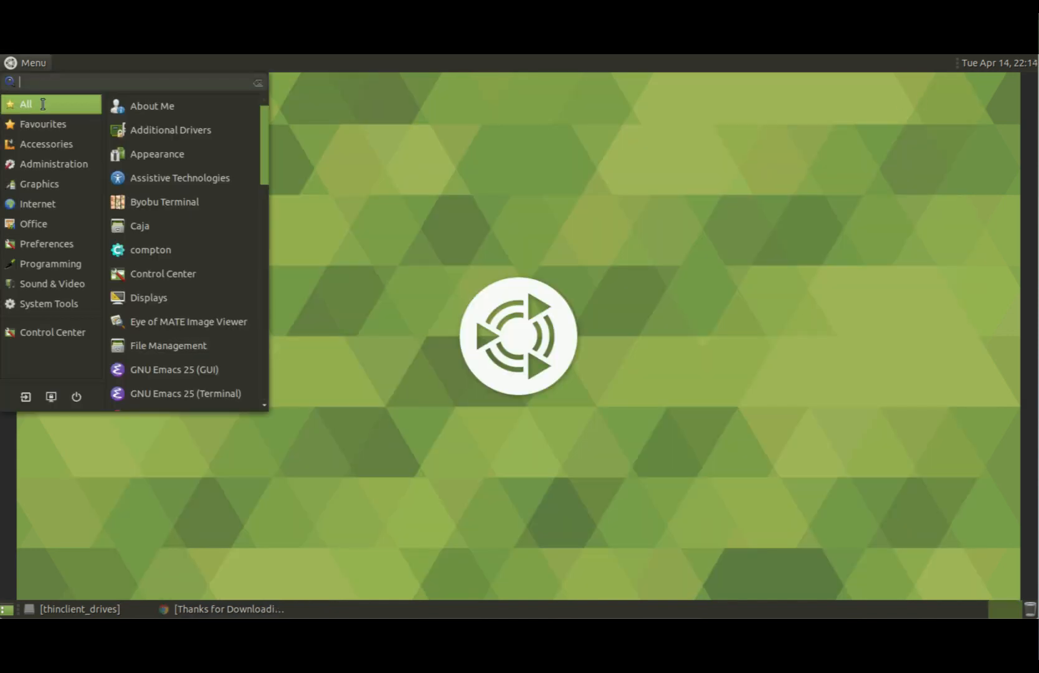
mouse_move(69, 305)
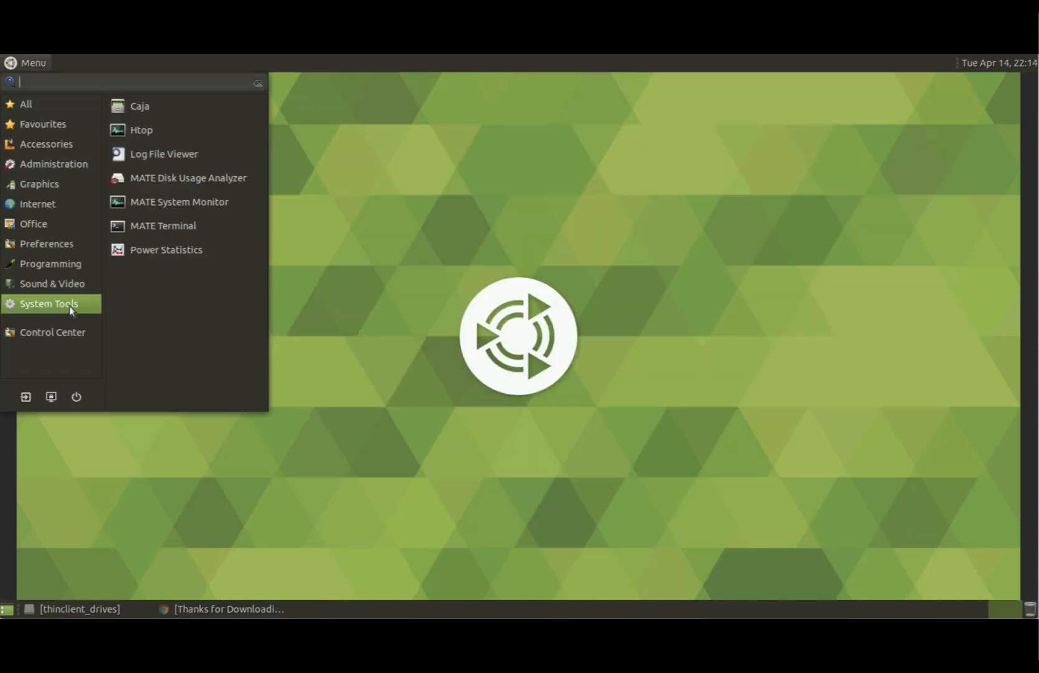
click(167, 224)
In Downloads, list the files and run chmod +x * to make the AppImage executable.
text(cd )
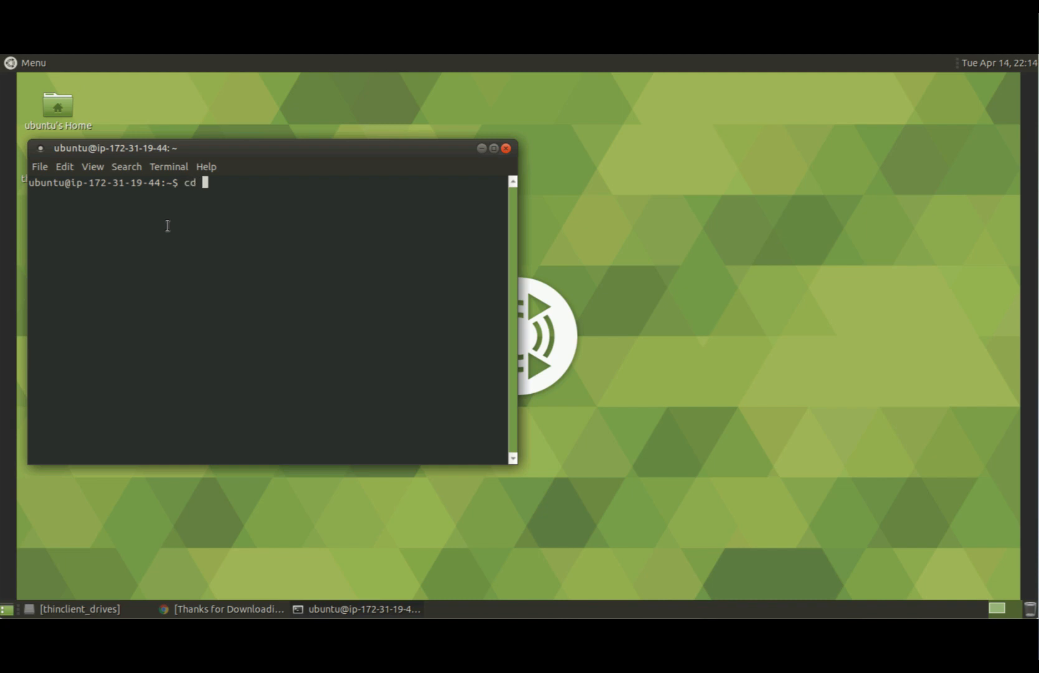
text(Downloads)
key(Return)
text(ls)
key(Return)
text(ch)
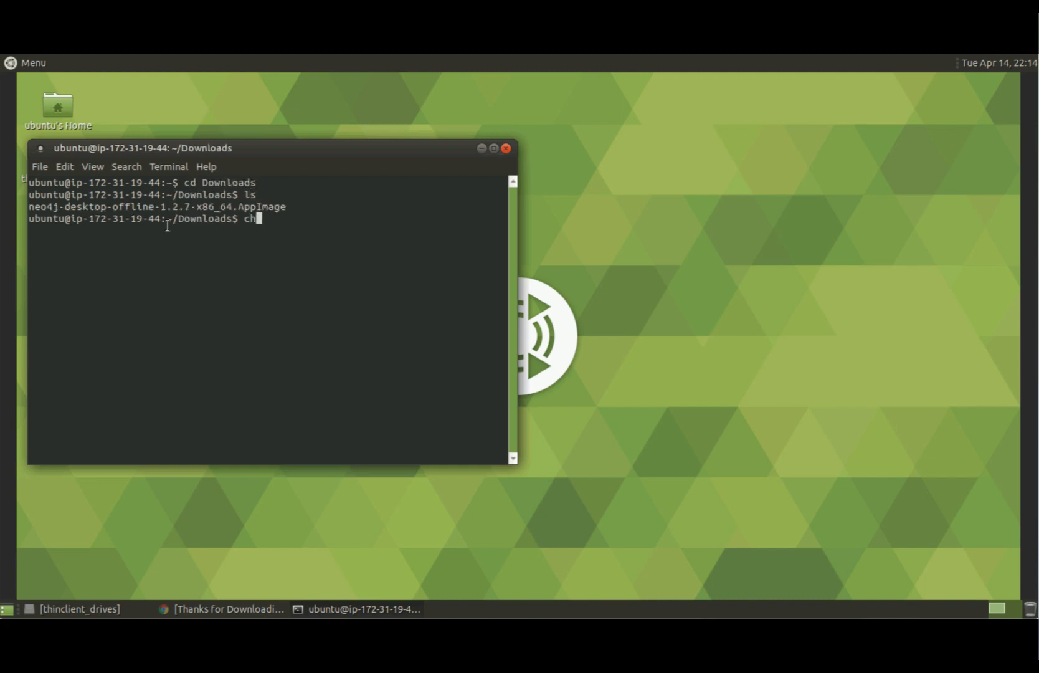
text(mod +x *)
key(Return)
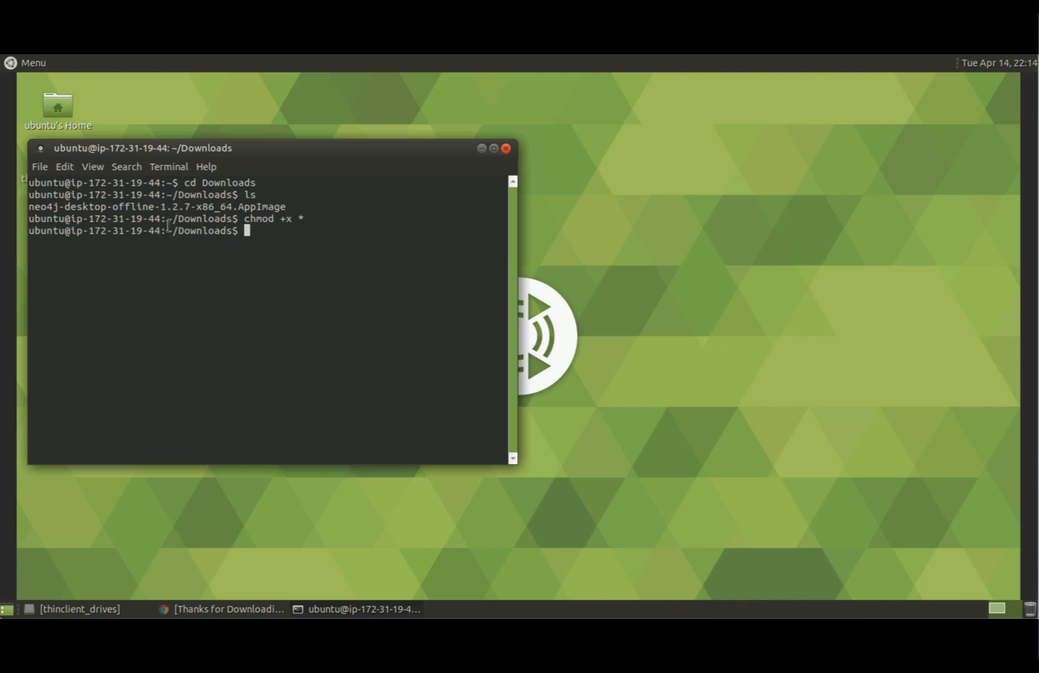
click(482, 149)
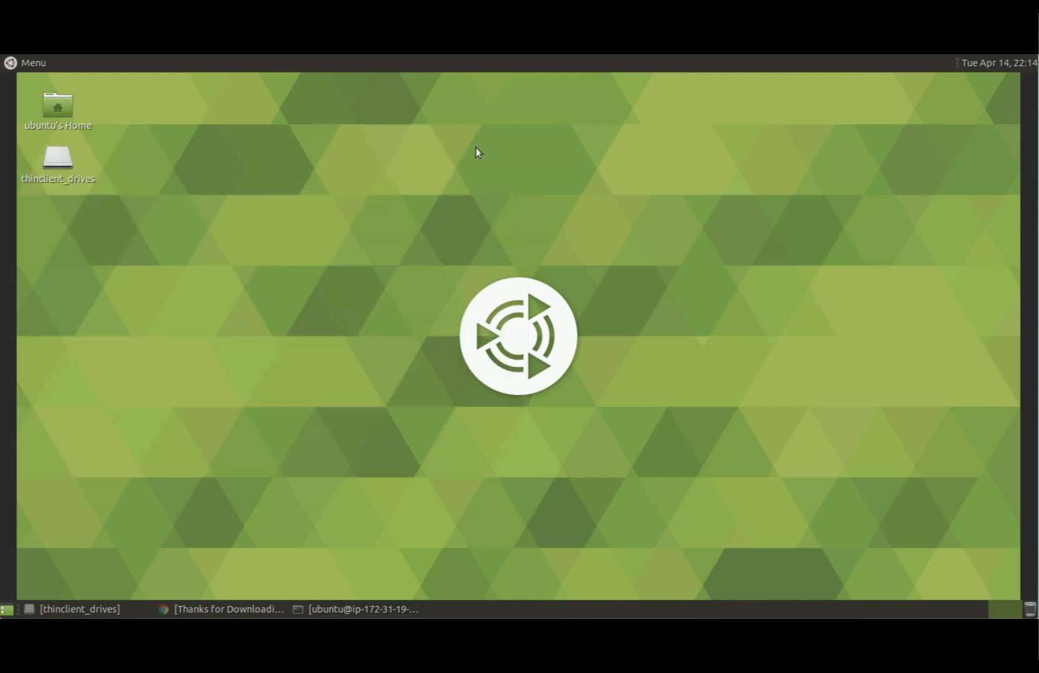
Restore Caja, go to Downloads and launch the neo4j-desktop-offline-1.2.7 AppImage.
click(93, 609)
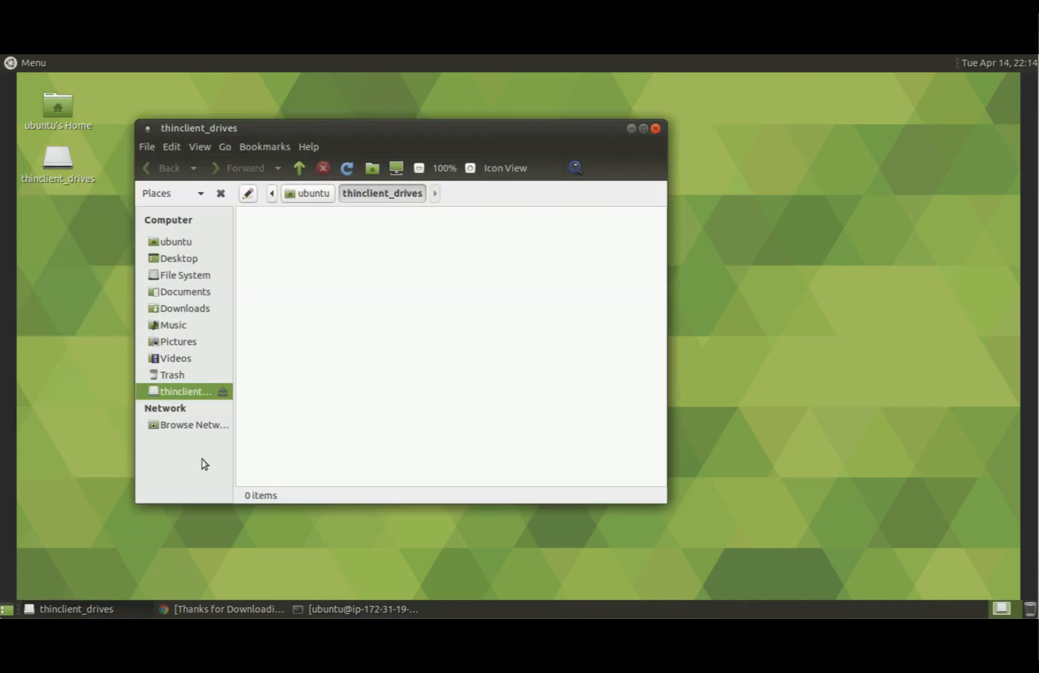
click(187, 310)
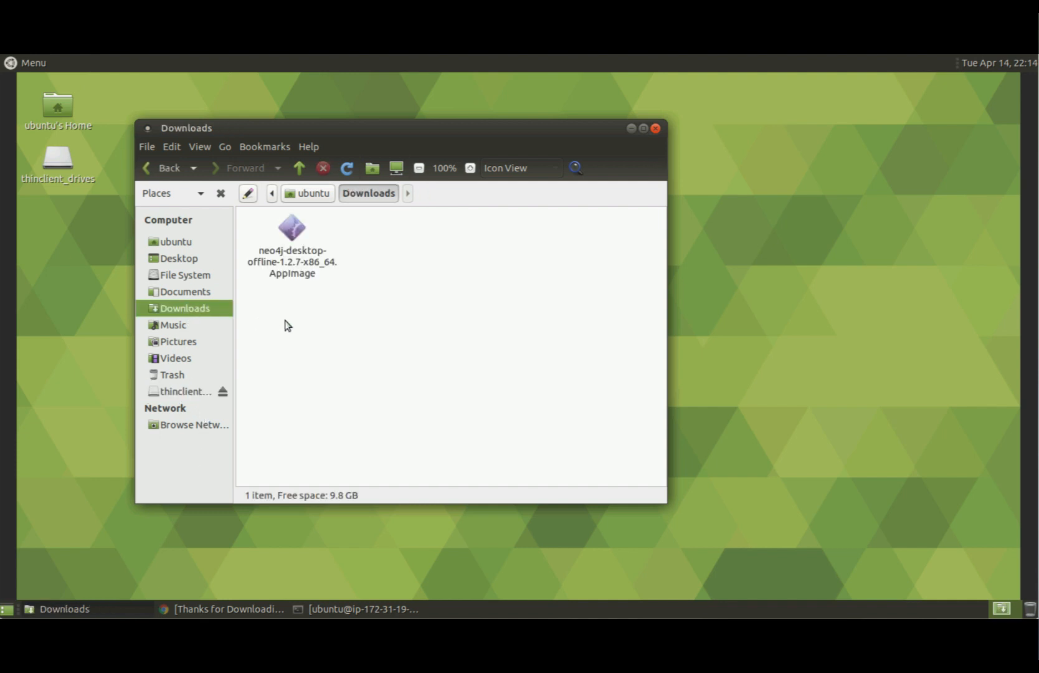
click(291, 233)
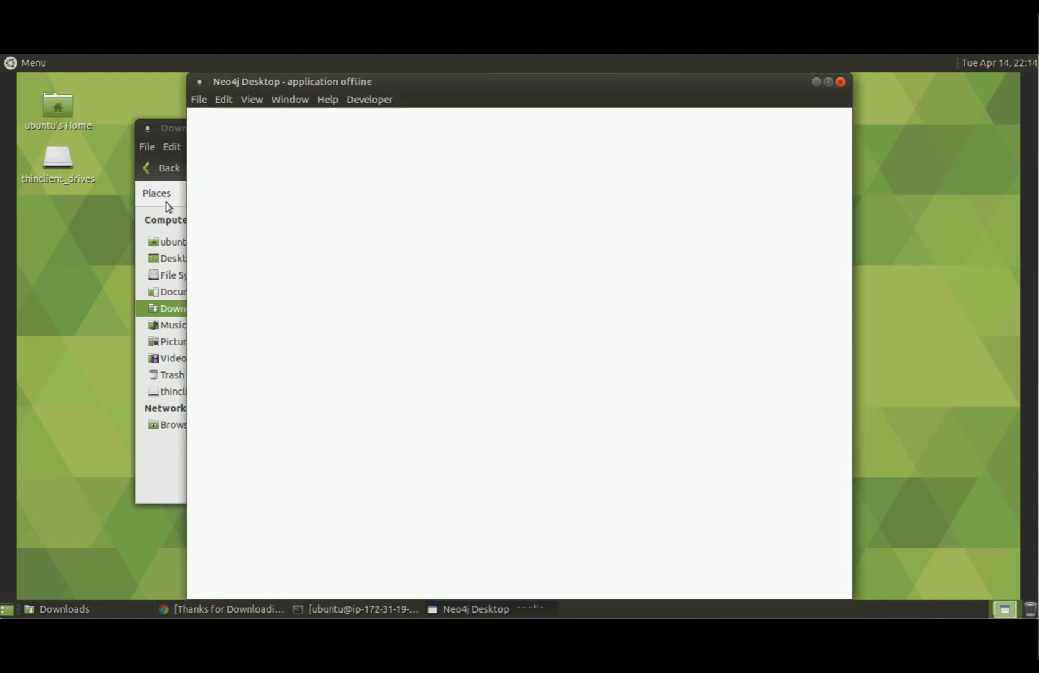
Read through and accept the Neo4j Desktop license agreement.
scroll(841, 349, down, 10)
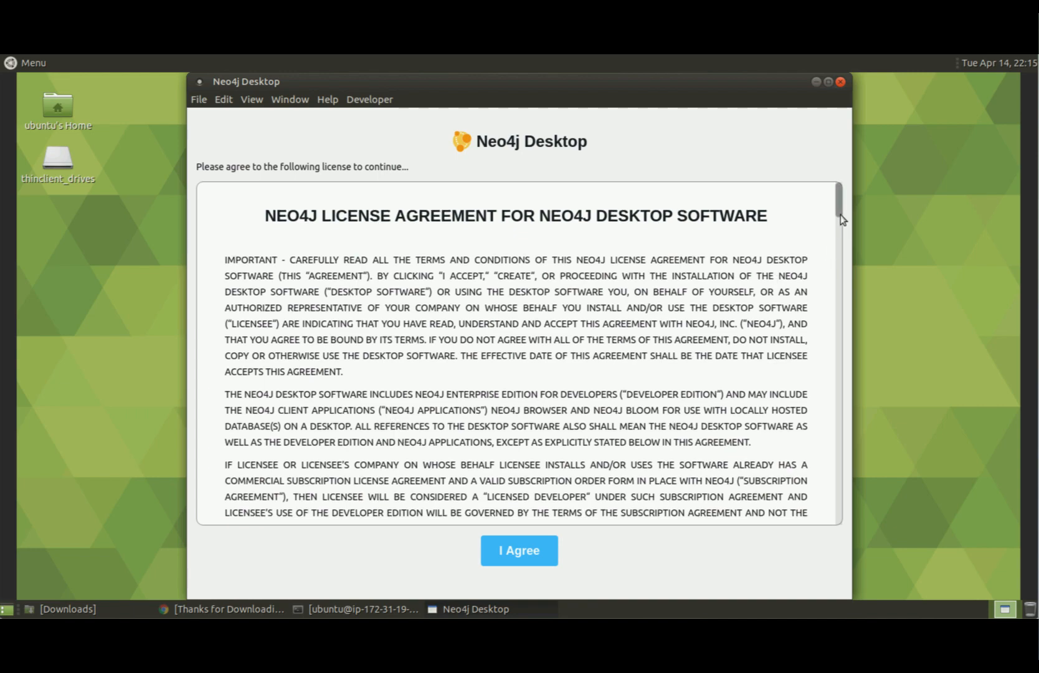
scroll(847, 400, down, 20)
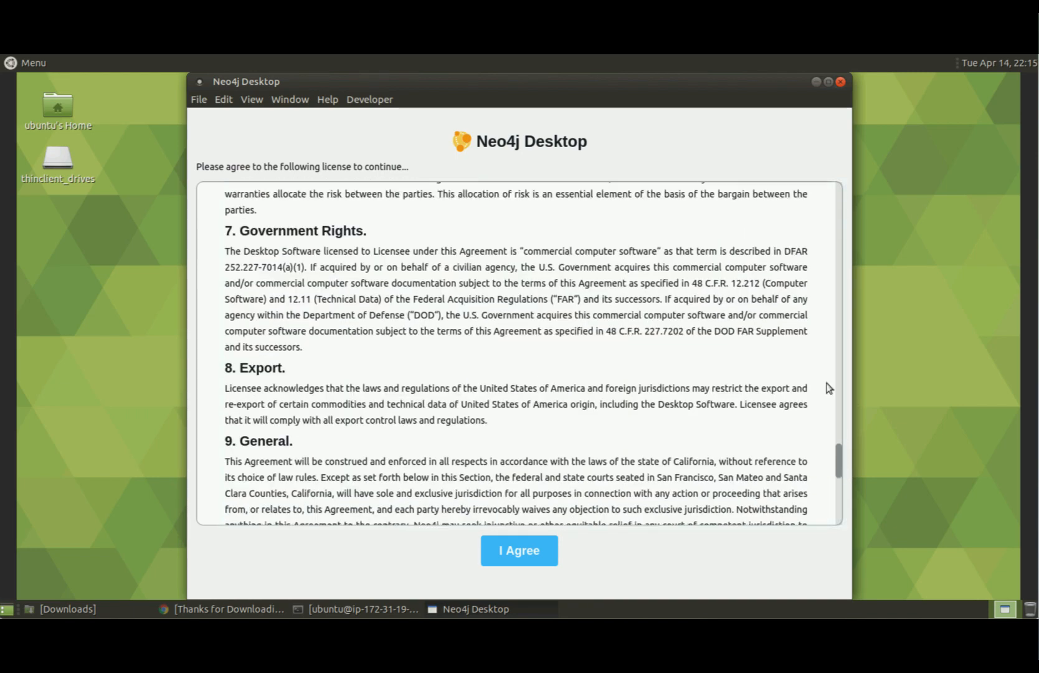
scroll(844, 464, up, 20)
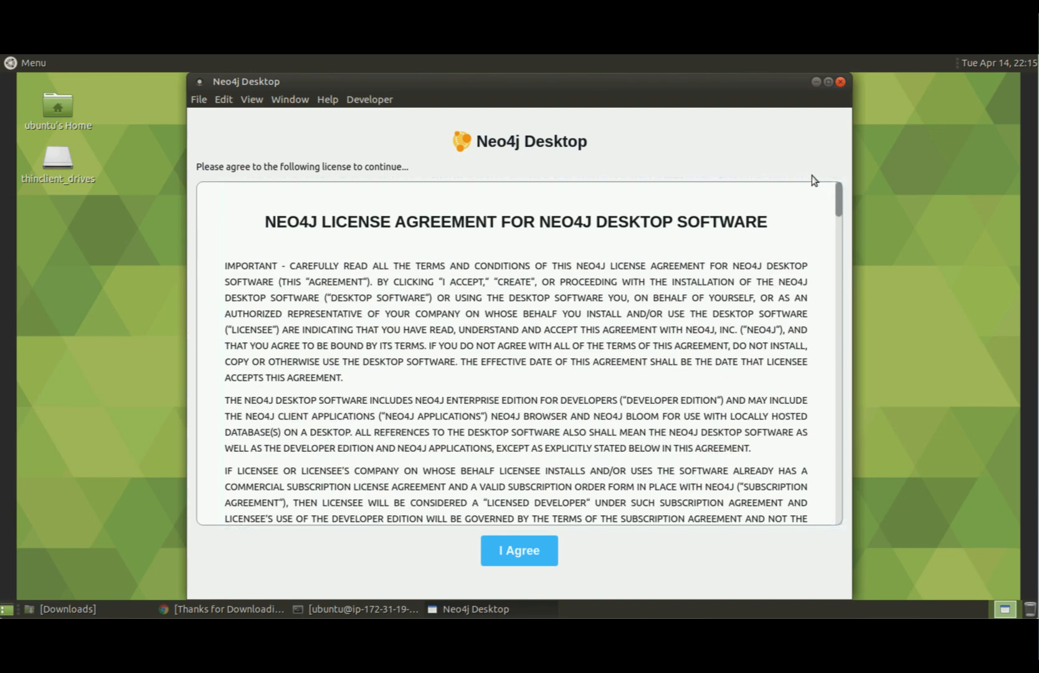
click(516, 556)
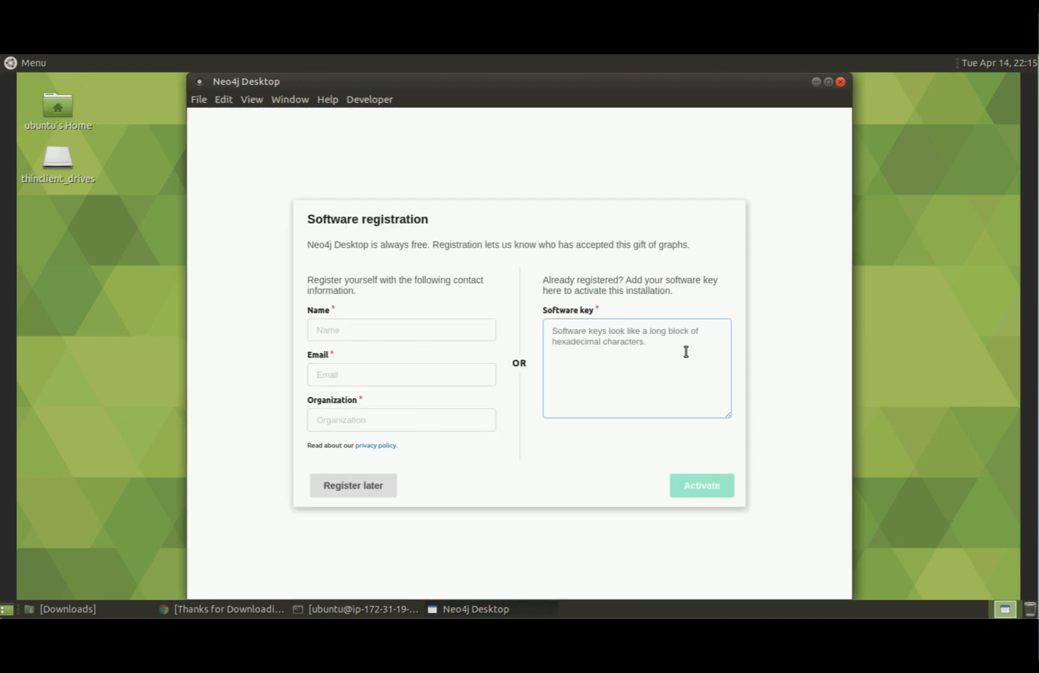
Register the software with the user's name, e-mail and organization 'Neo4' via Register with Email.
click(351, 326)
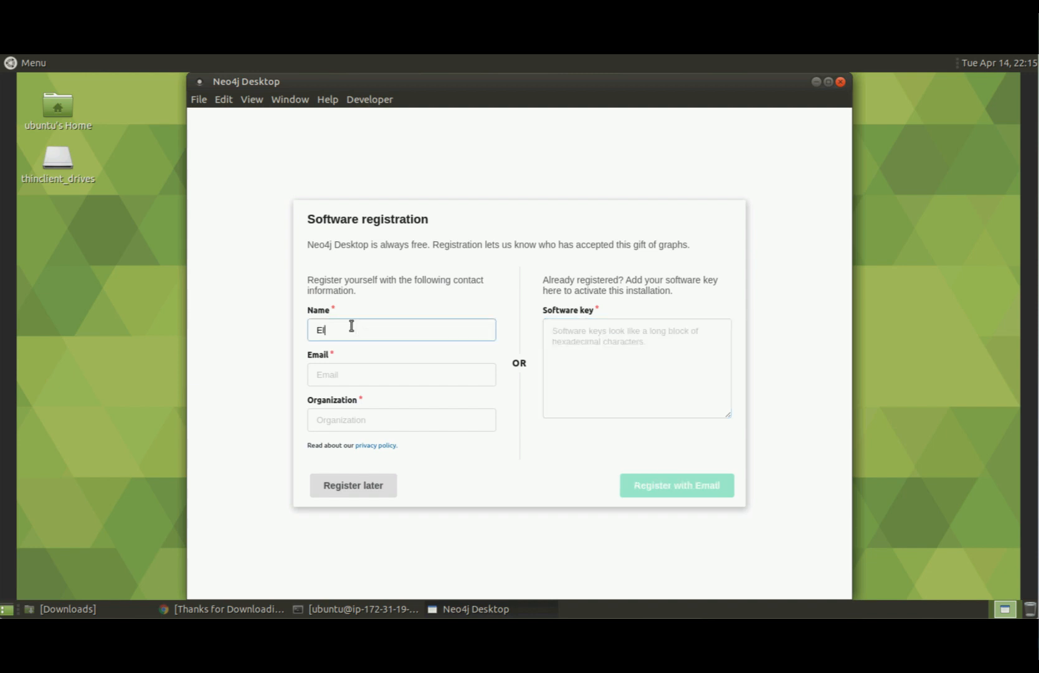
key(Tab)
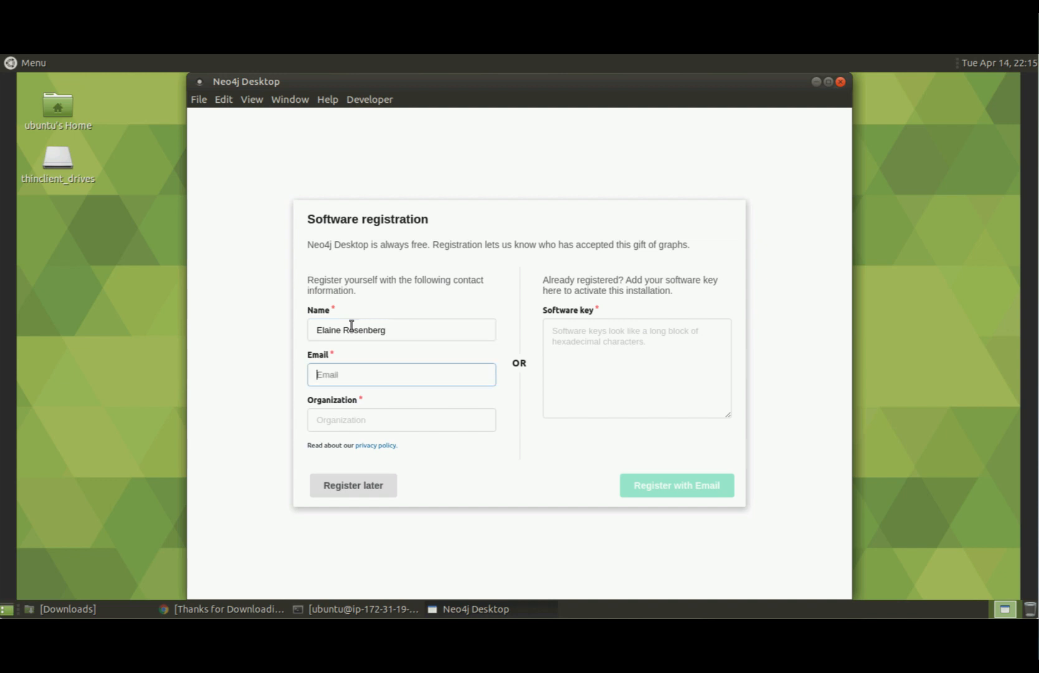
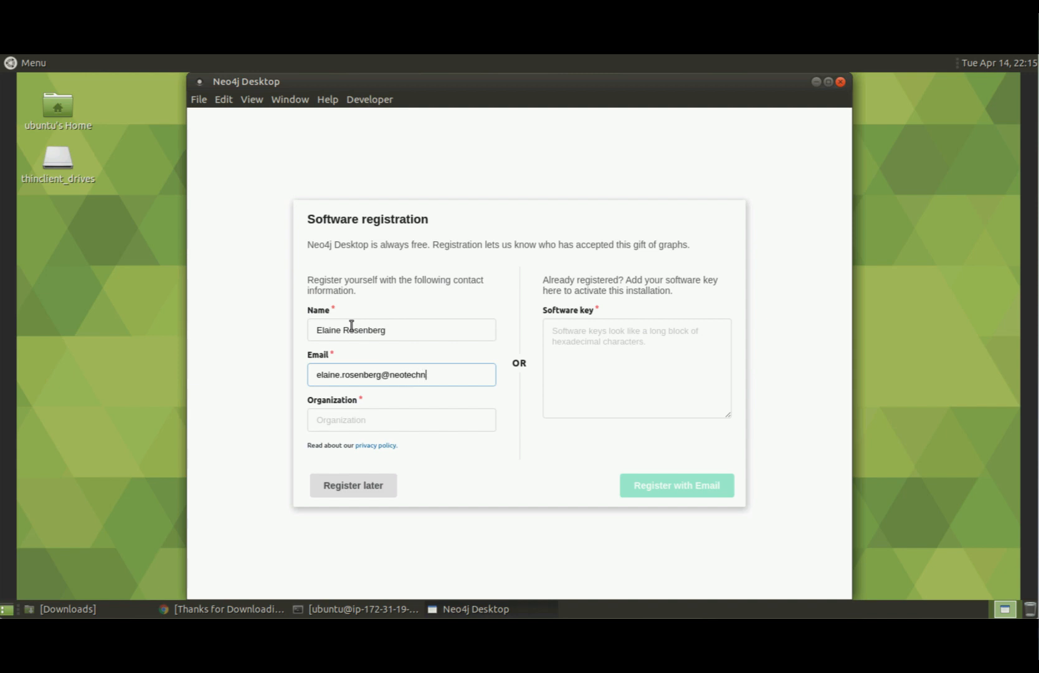
click(364, 421)
text(Neo4j)
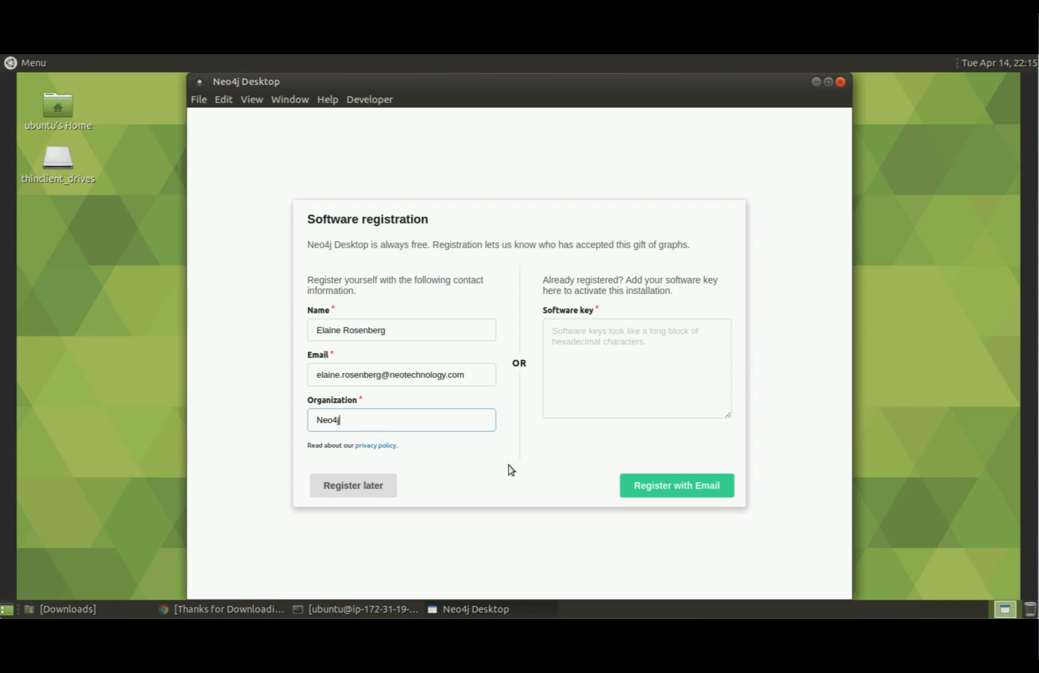
click(704, 494)
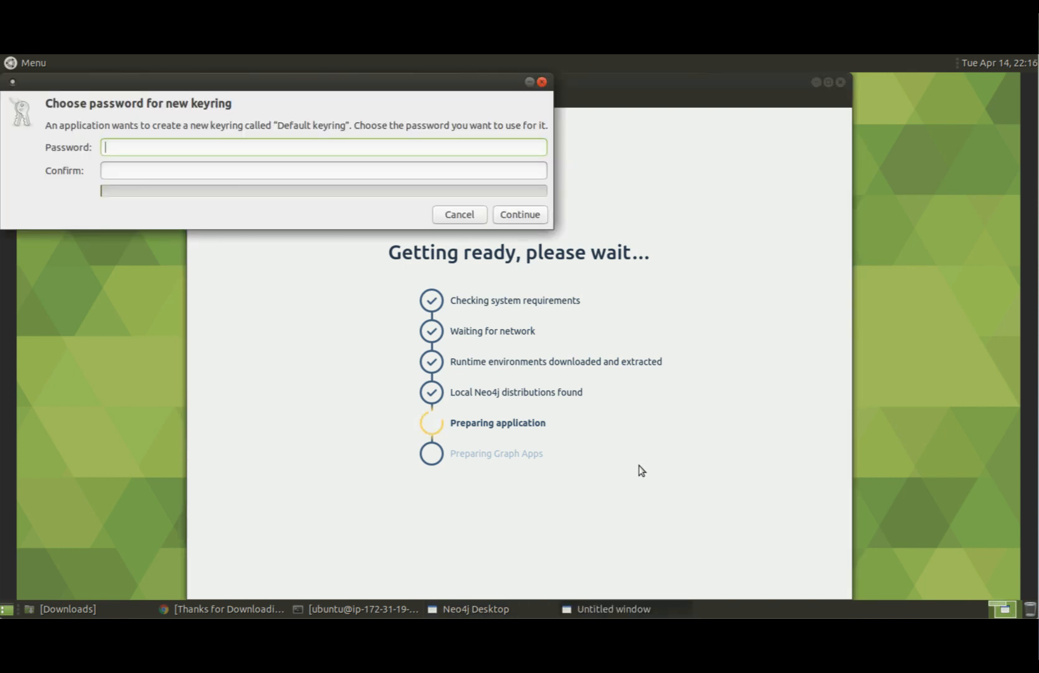
Enter and confirm a password for the new Default keyring, then continue.
text(**************)
click(280, 173)
text(**************)
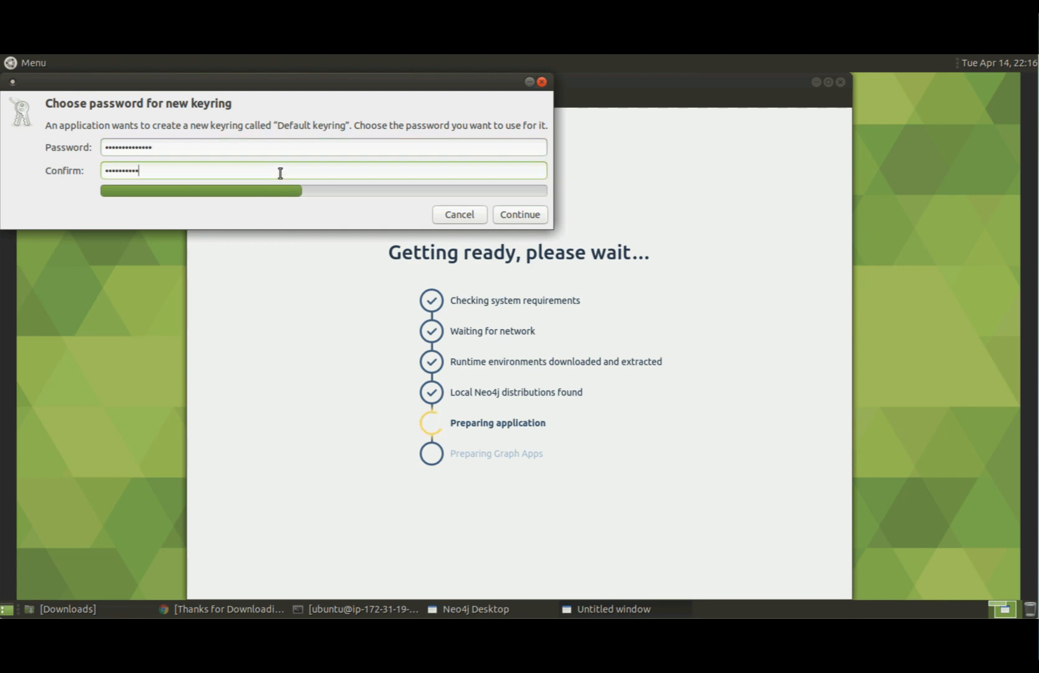
click(527, 214)
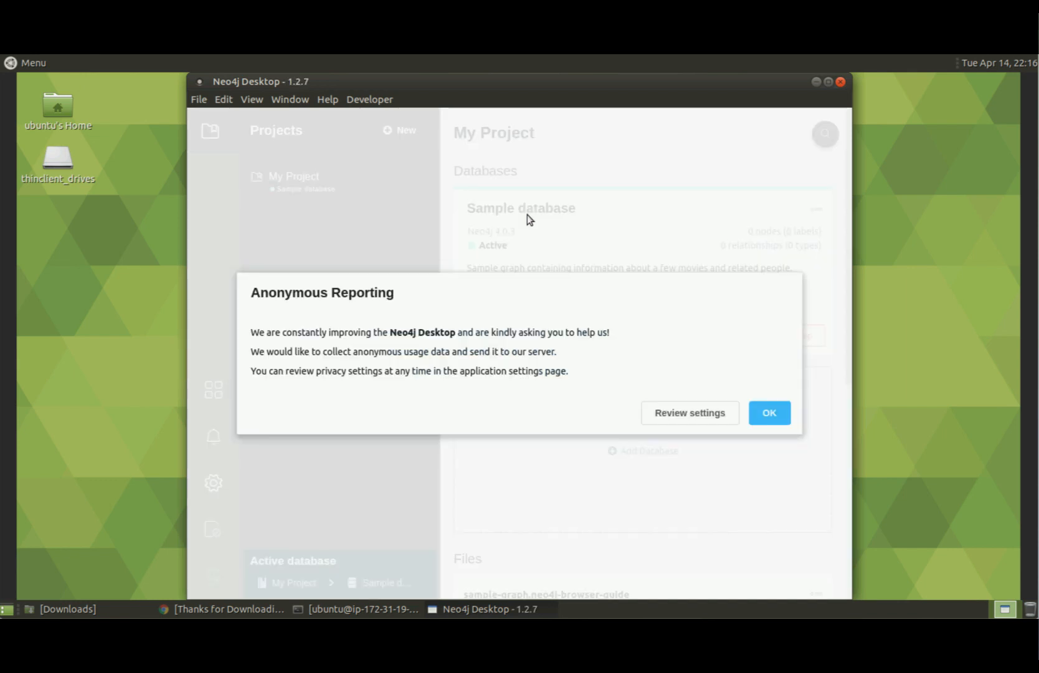
Accept Anonymous Reporting, then scroll My Project from the Sample database down to Plugins and back.
click(771, 421)
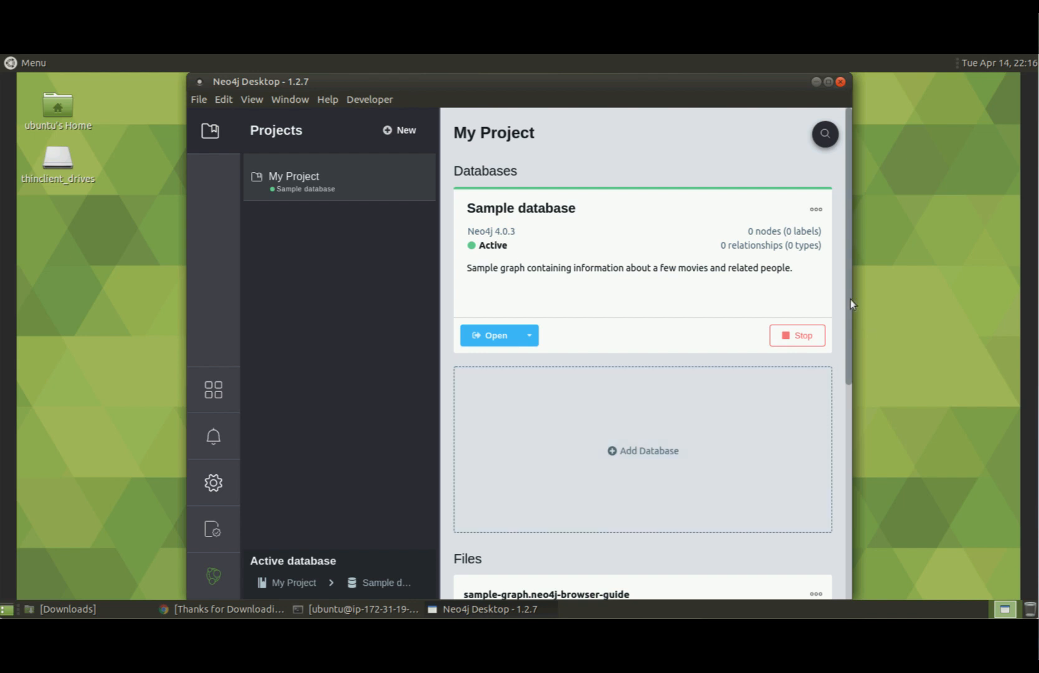
drag(849, 305, 853, 266)
drag(850, 328, 842, 480)
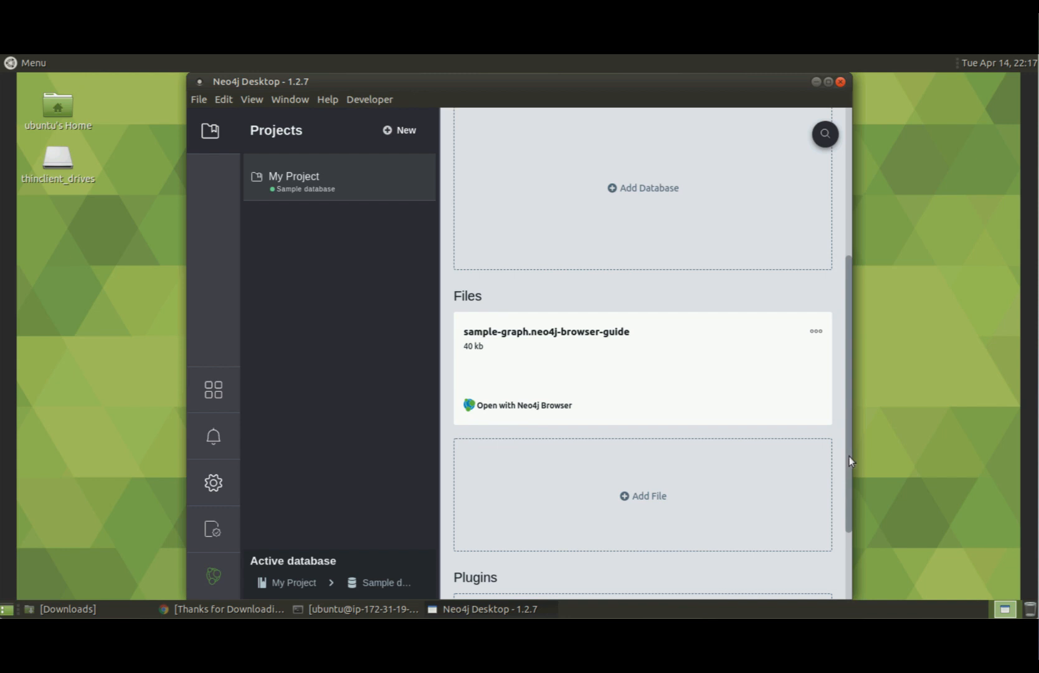
drag(849, 461, 858, 541)
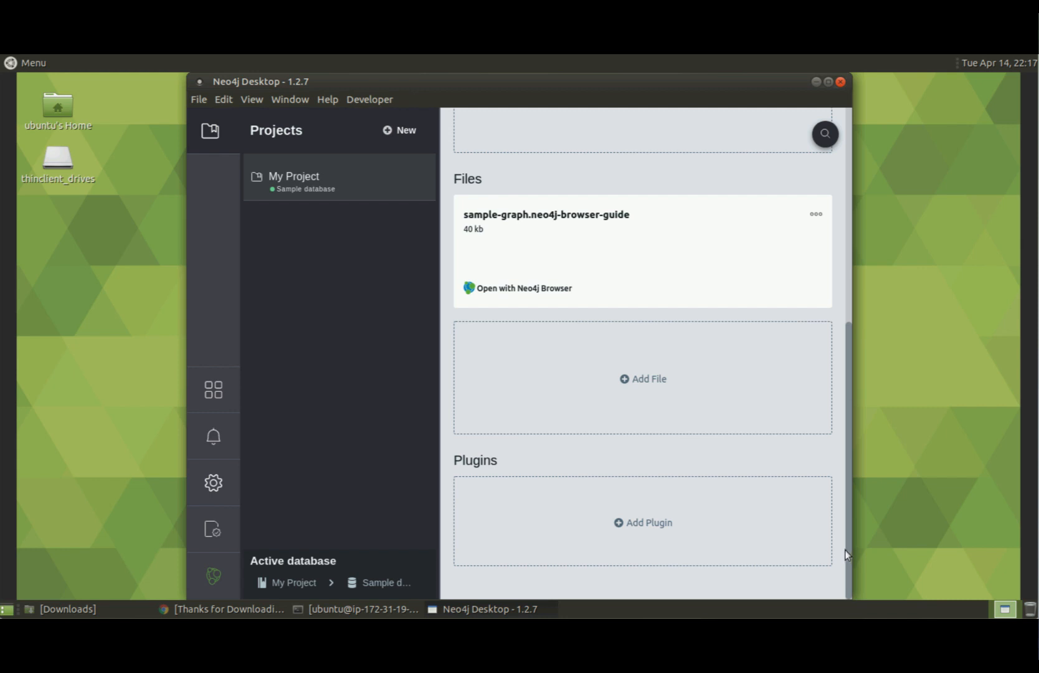
drag(848, 559, 842, 240)
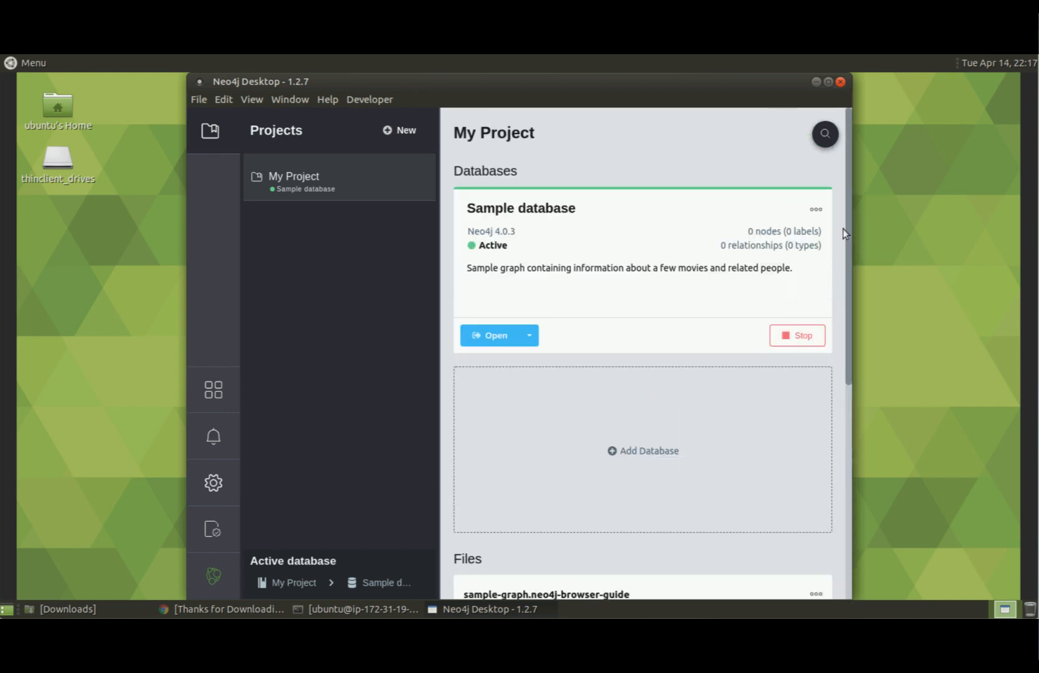
Open Manage for the Sample database and view its neo4j.log, then its Settings.
click(817, 211)
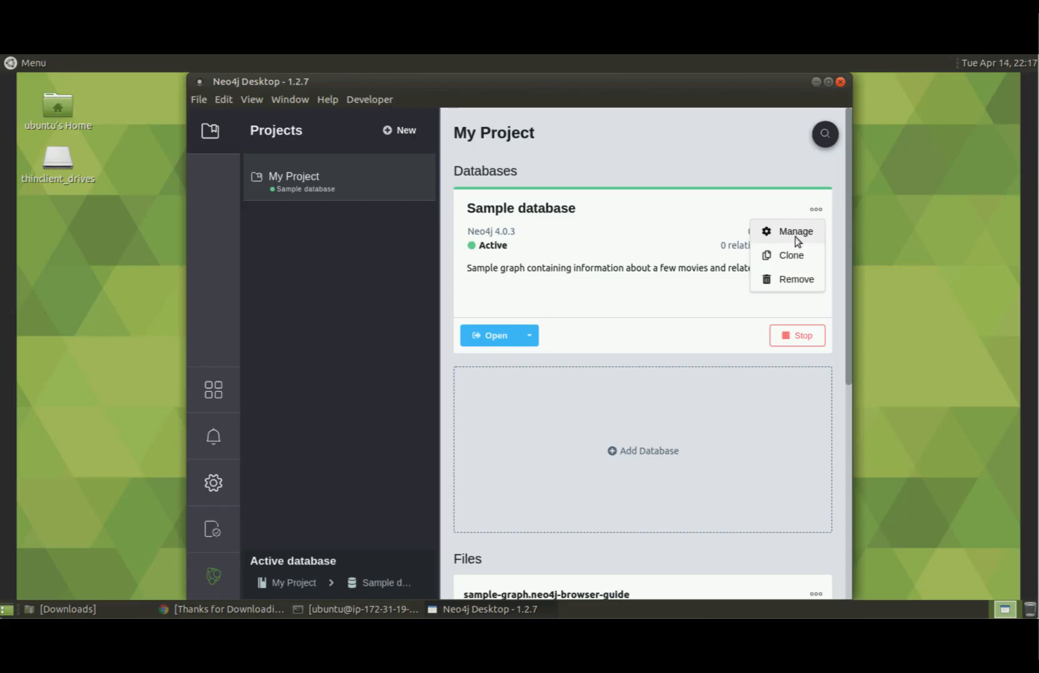
click(796, 236)
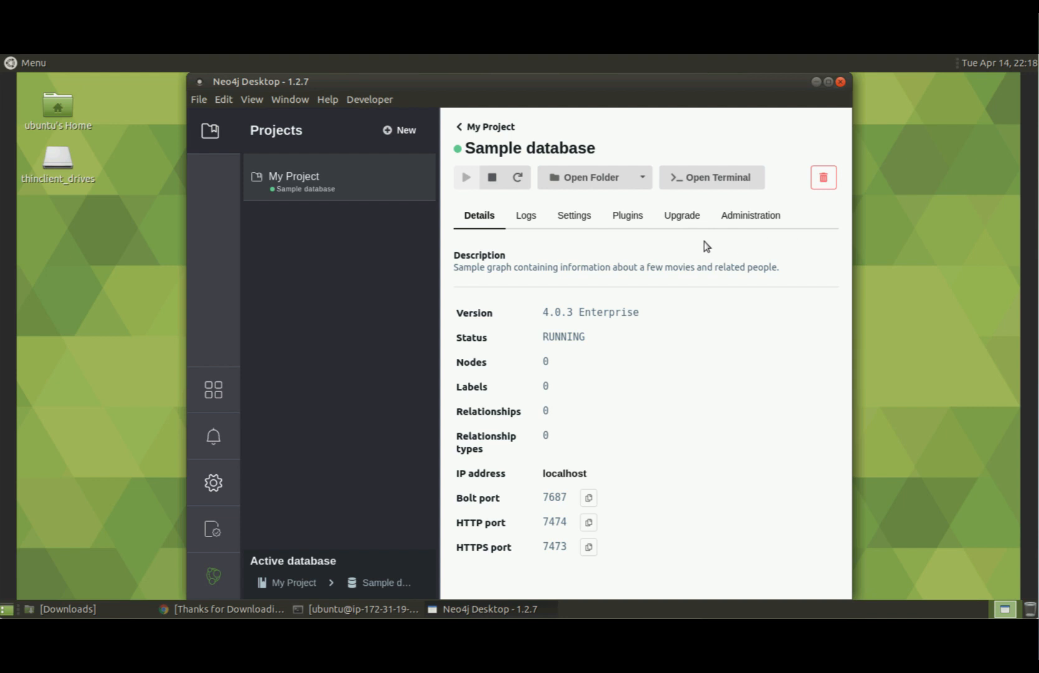
click(527, 221)
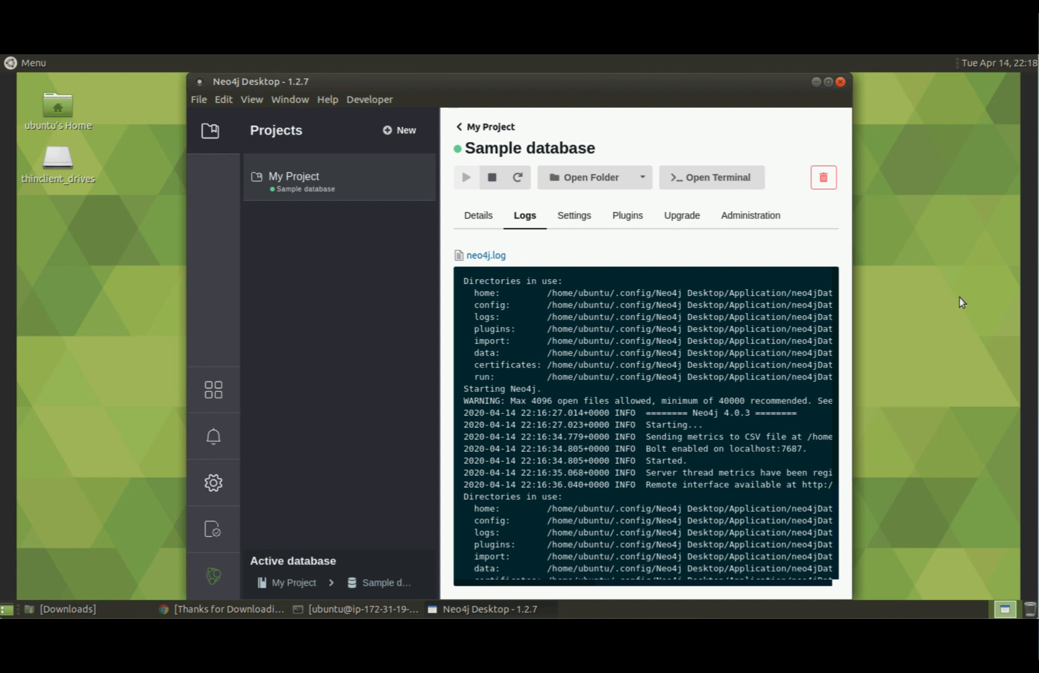
click(574, 219)
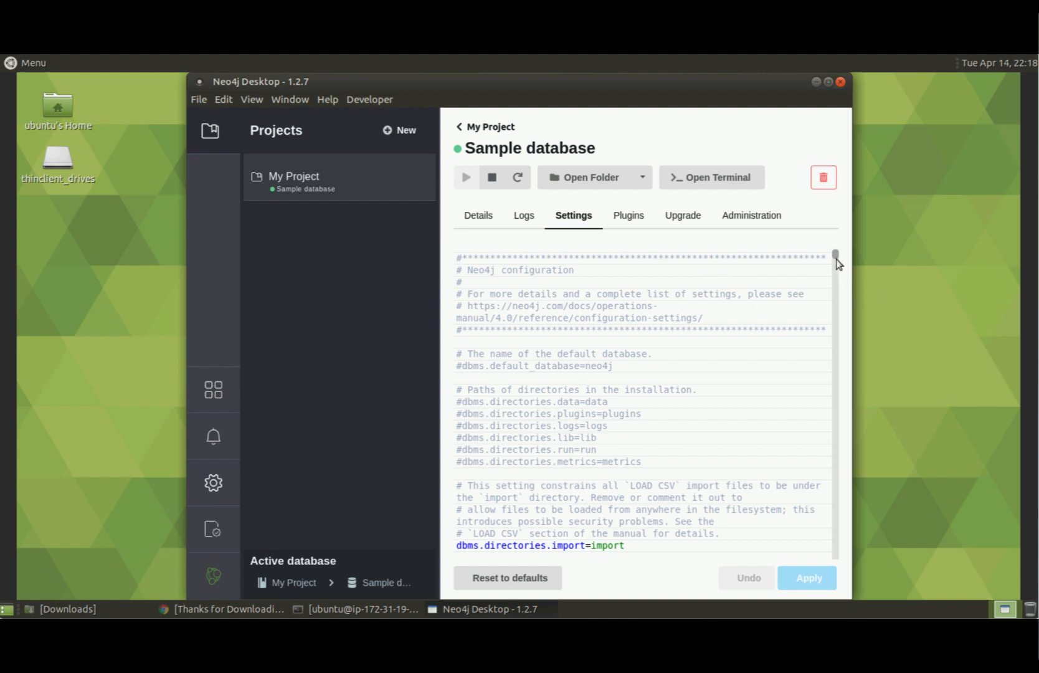
Scroll the Sample database's settings, then show its Plugins page listing APOC and Graph Data Science.
scroll(835, 278, down, 15)
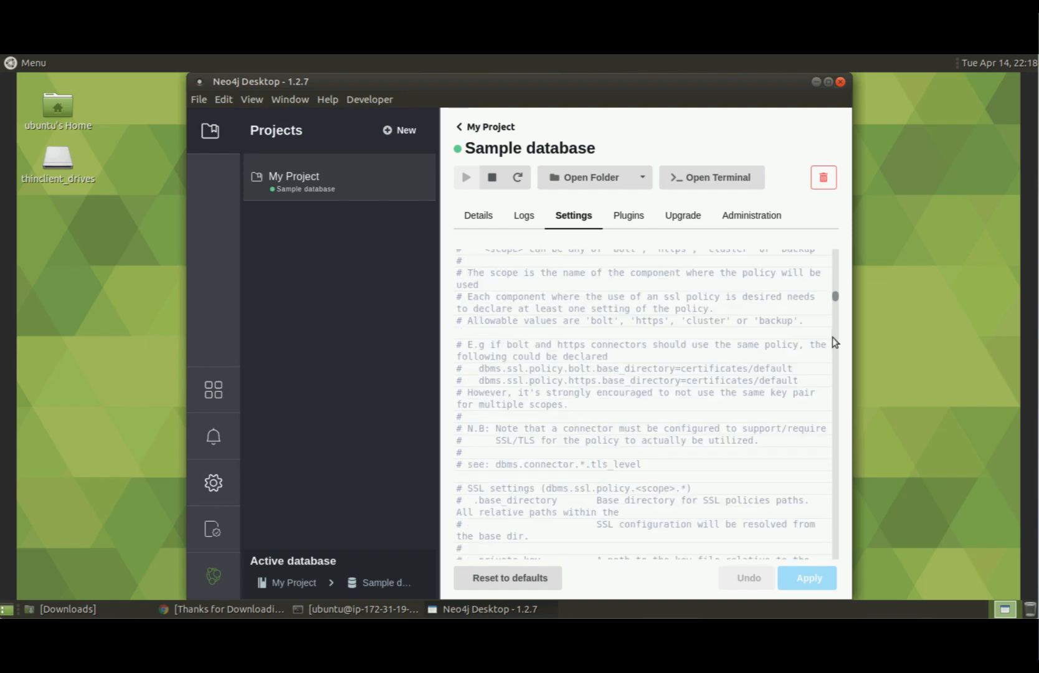
drag(833, 337, 834, 248)
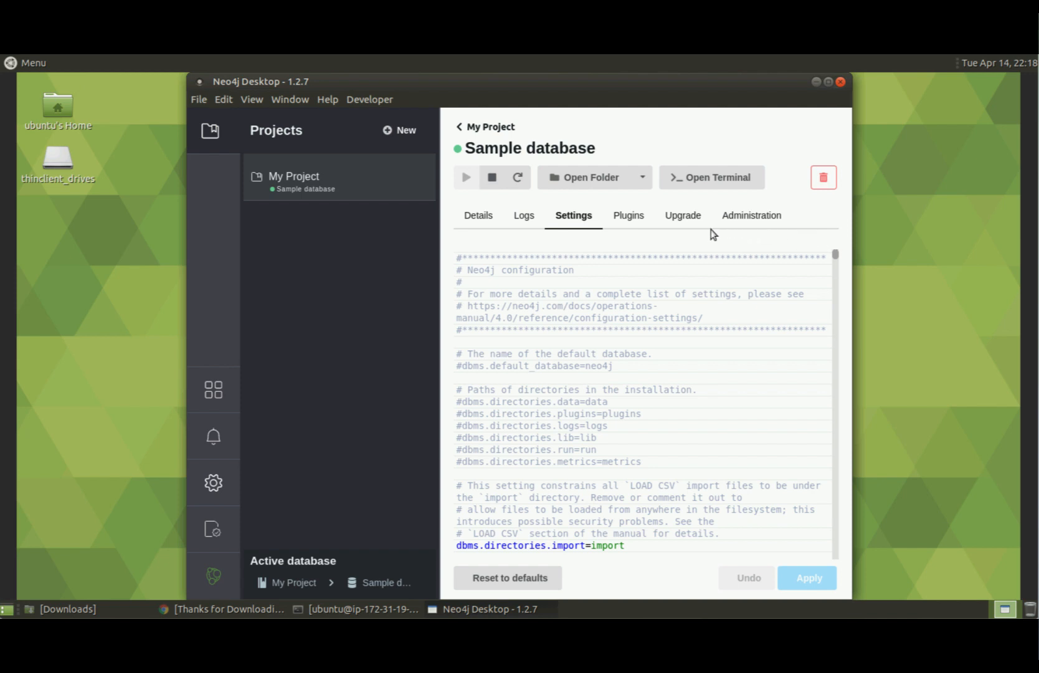
click(628, 216)
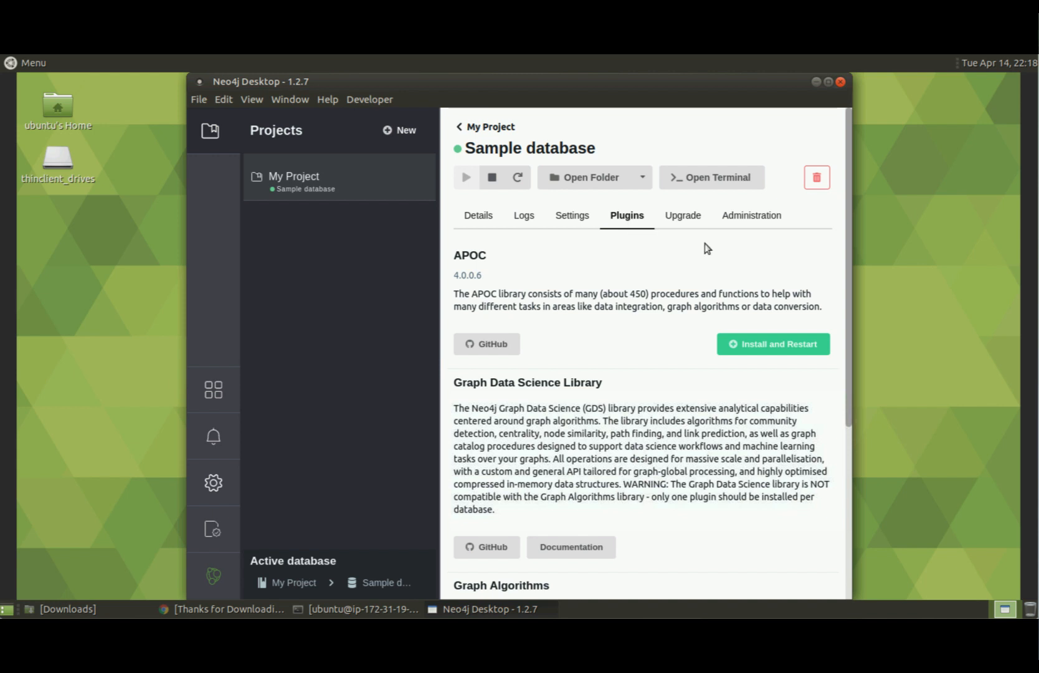
View the Sample database's upgrade versions and release notes, then its Administration password-reset form.
click(688, 218)
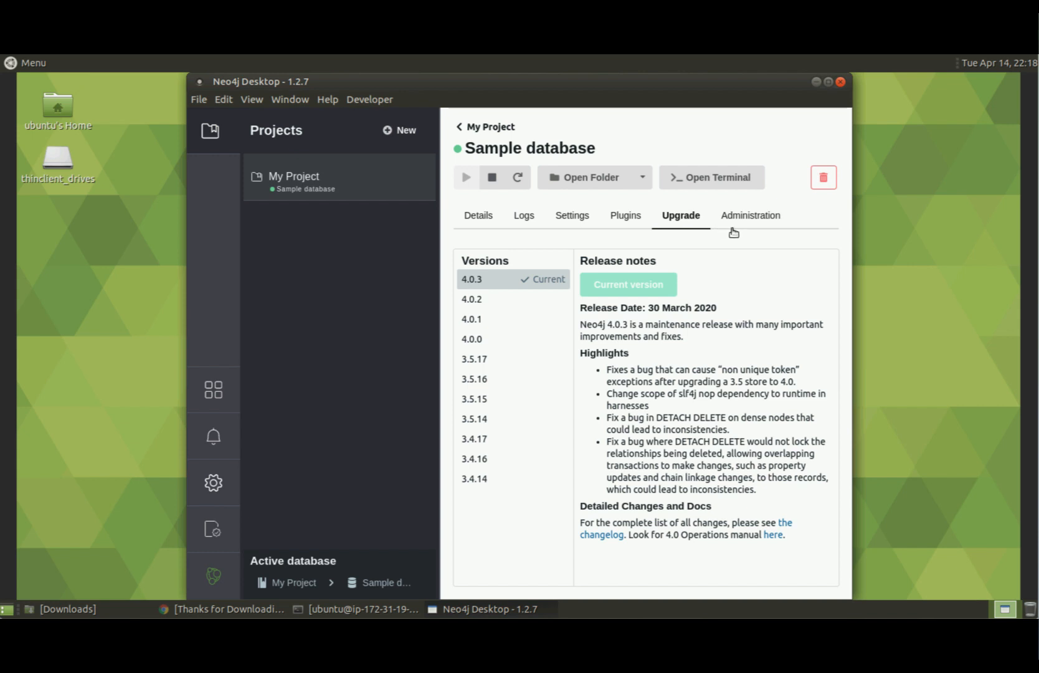
click(755, 218)
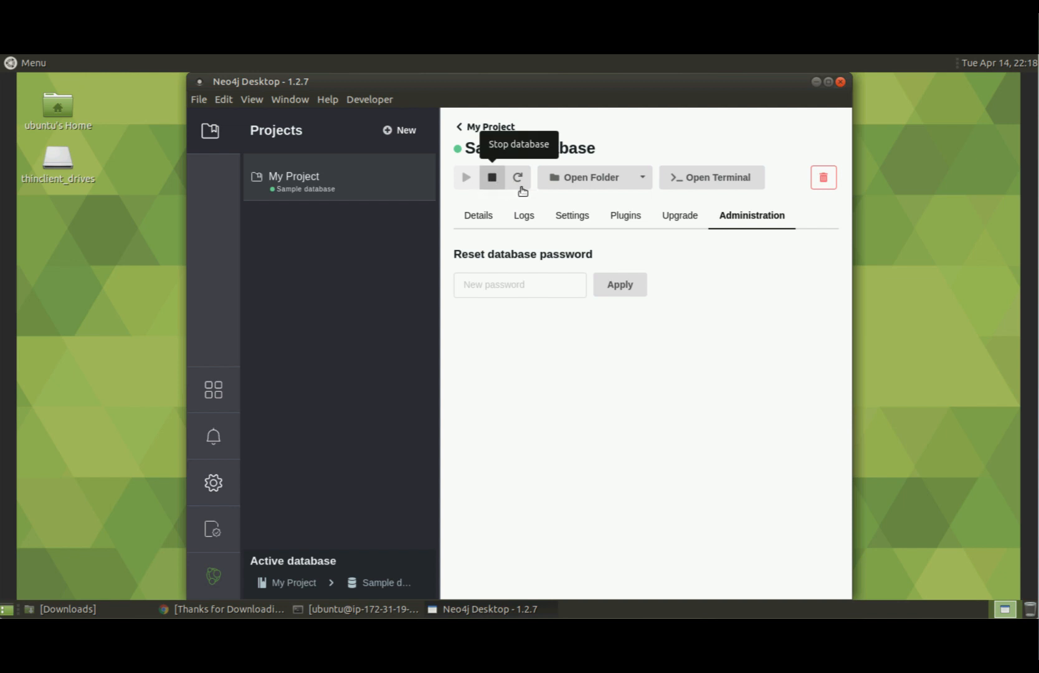
Open the installation-4.0.3 folder and a terminal in it, minimizing both windows.
click(591, 180)
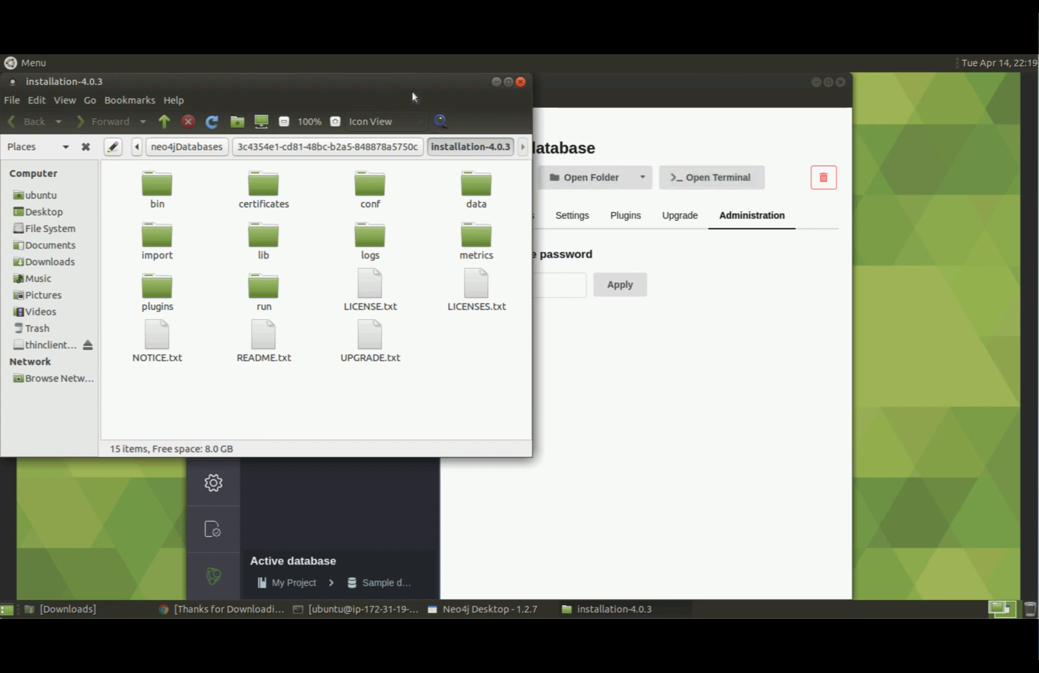
click(496, 82)
click(728, 184)
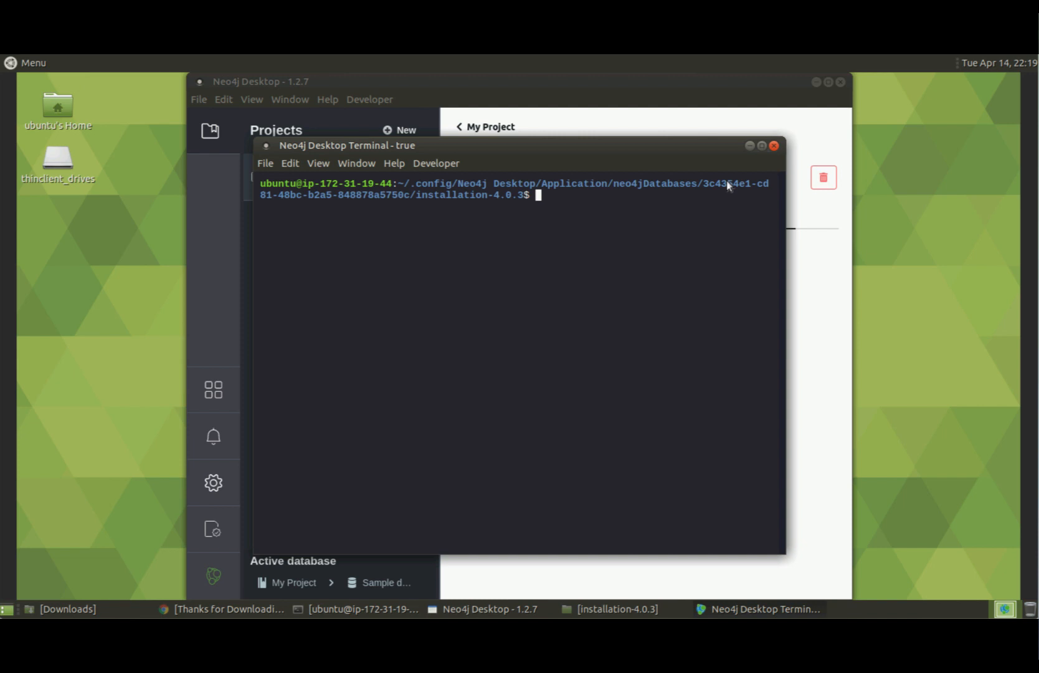
click(750, 146)
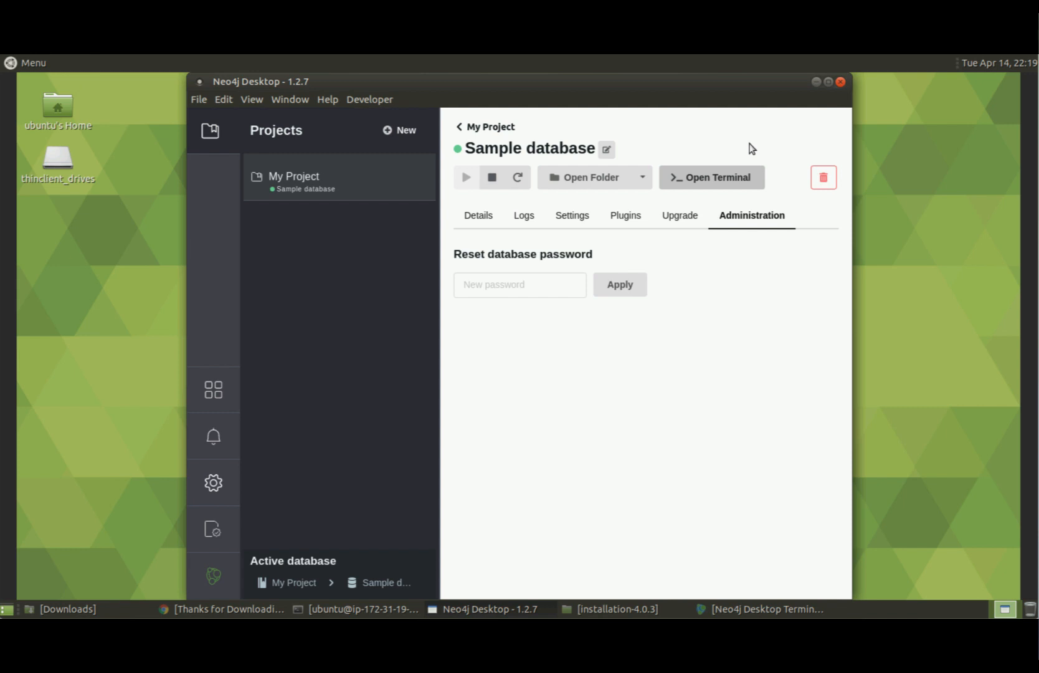
Return to My Project and scroll through its Sample database, sample-graph file and Plugins sections.
click(459, 126)
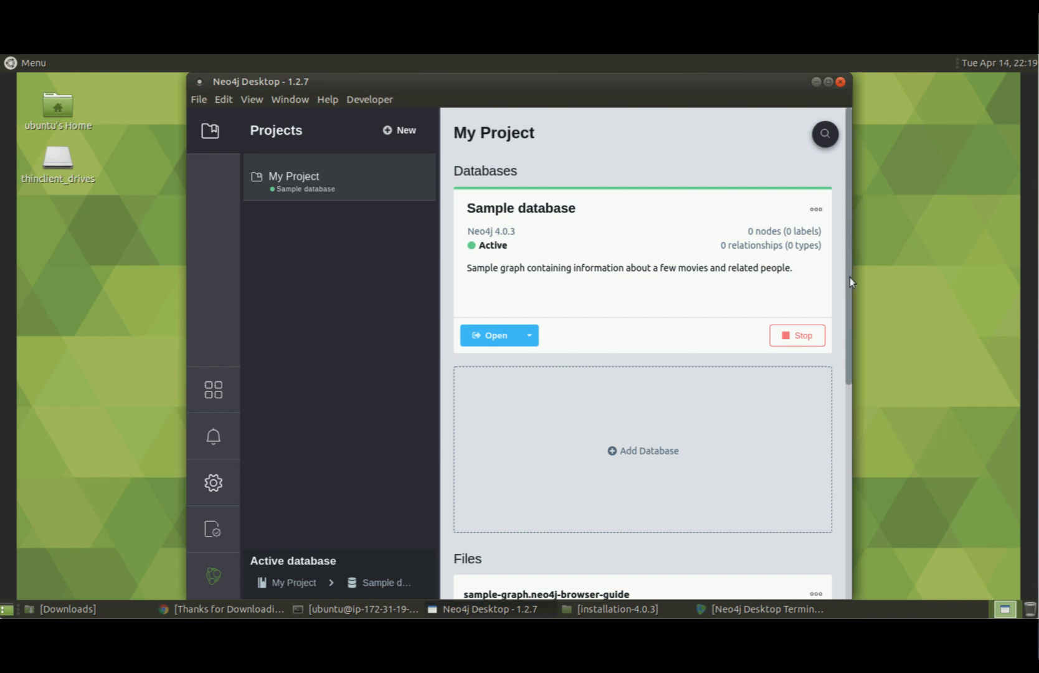
drag(850, 277, 849, 568)
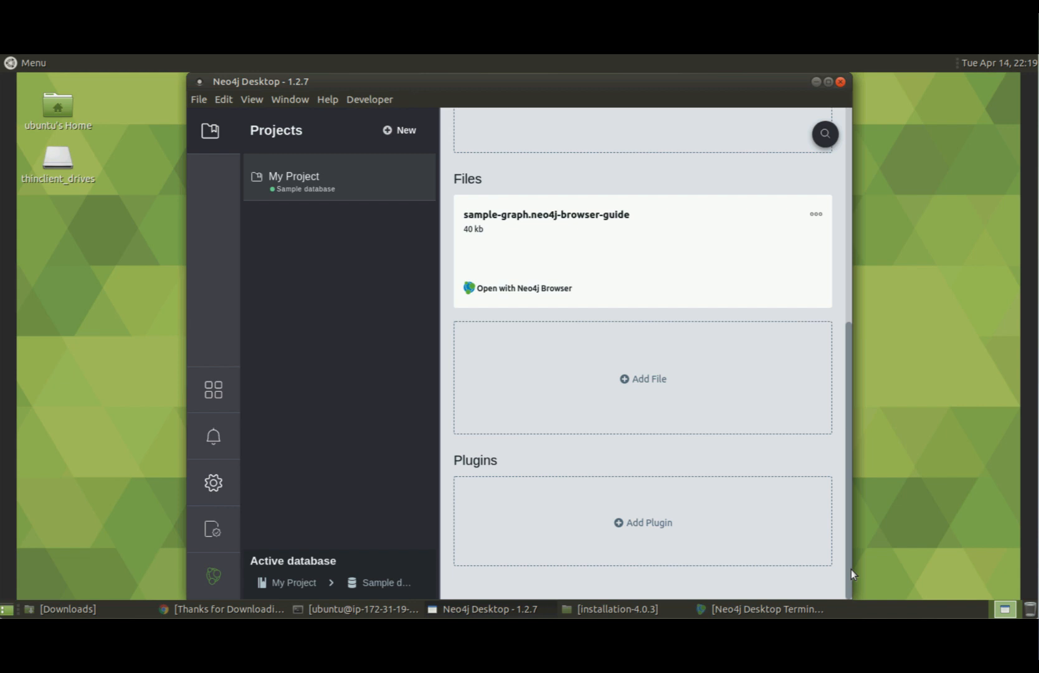
drag(851, 568, 855, 158)
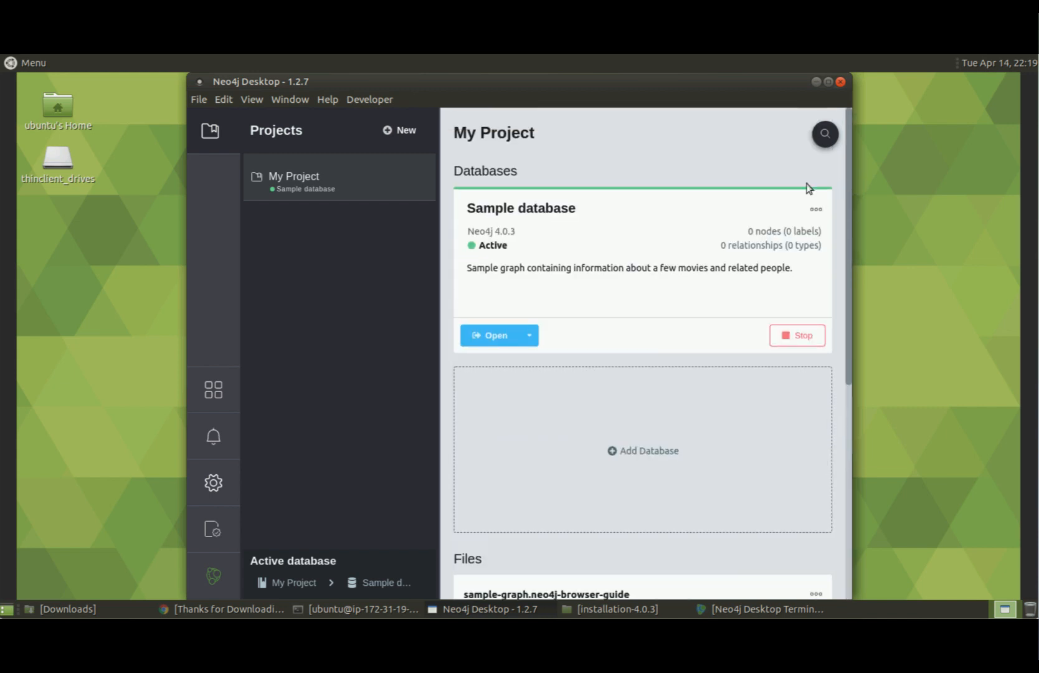
Create a new project renamed 'Testing' and begin adding a database to it.
click(398, 129)
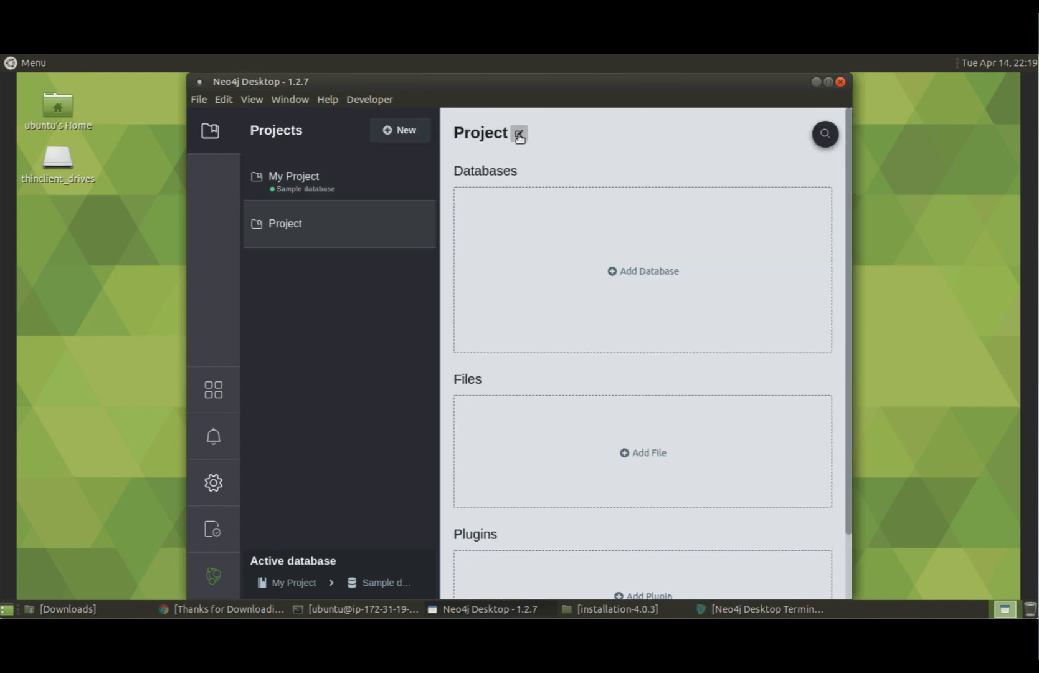
click(518, 134)
drag(517, 132, 453, 133)
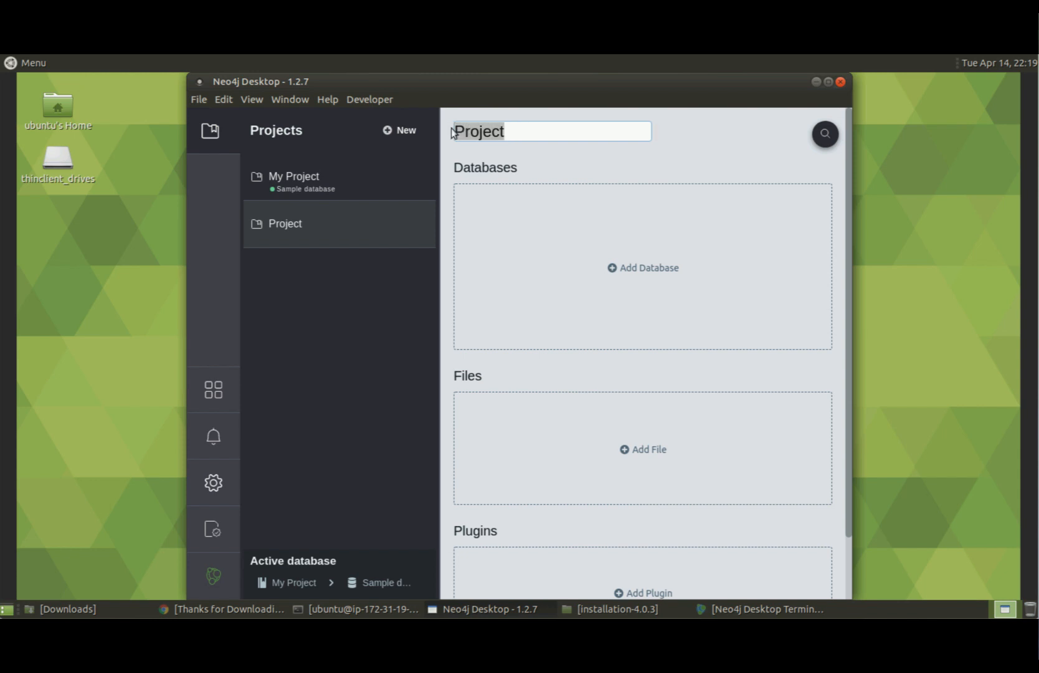
text(Testing)
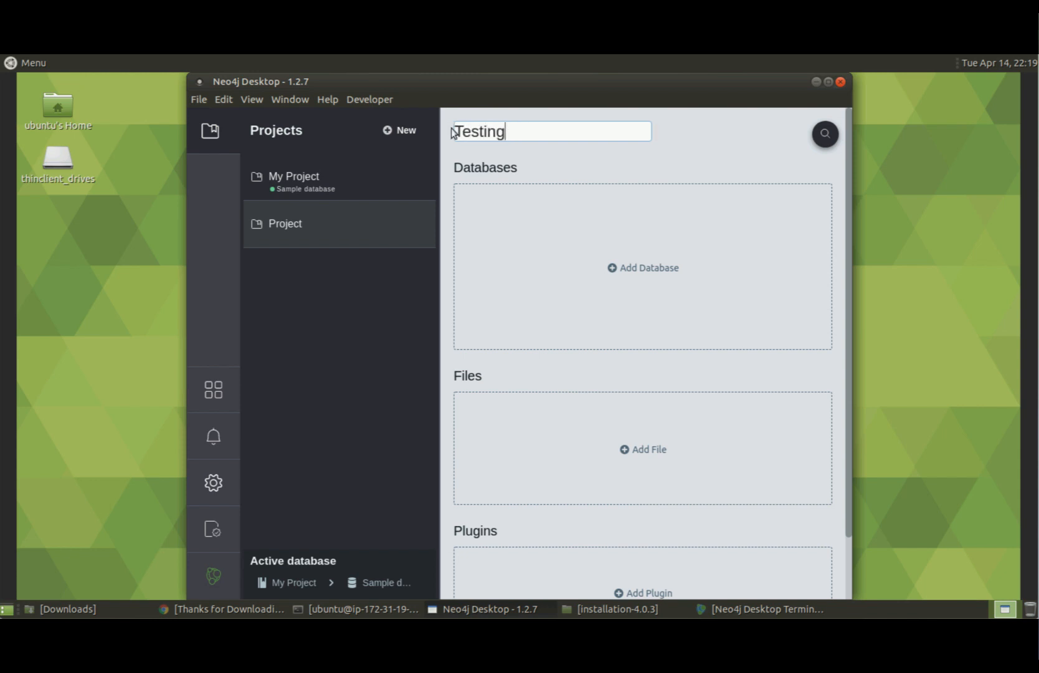
click(664, 134)
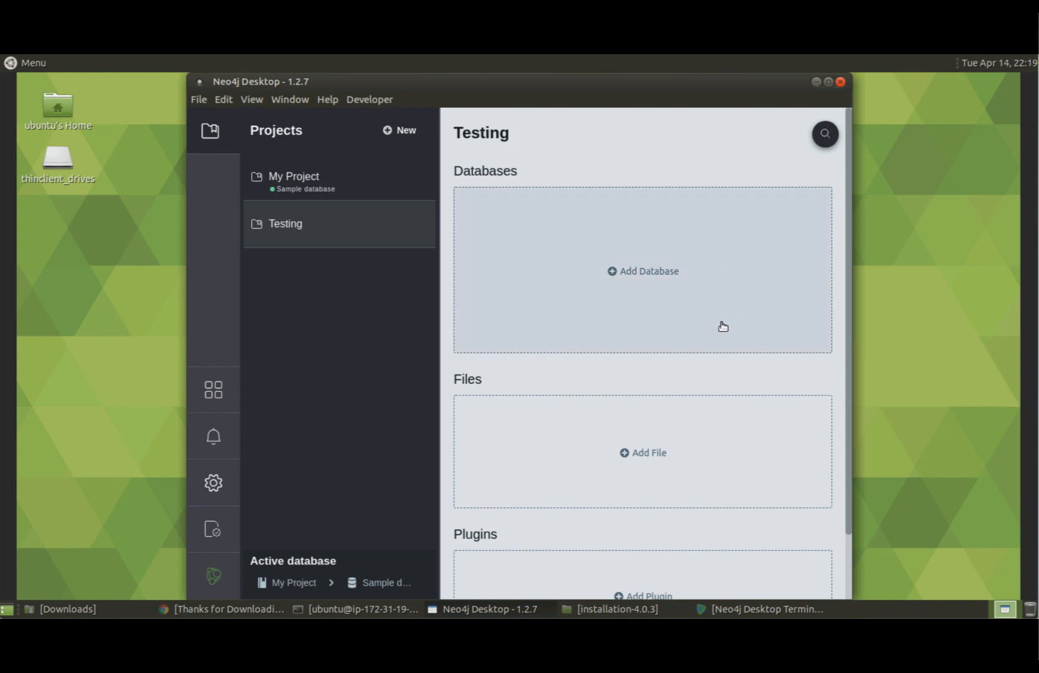
click(662, 280)
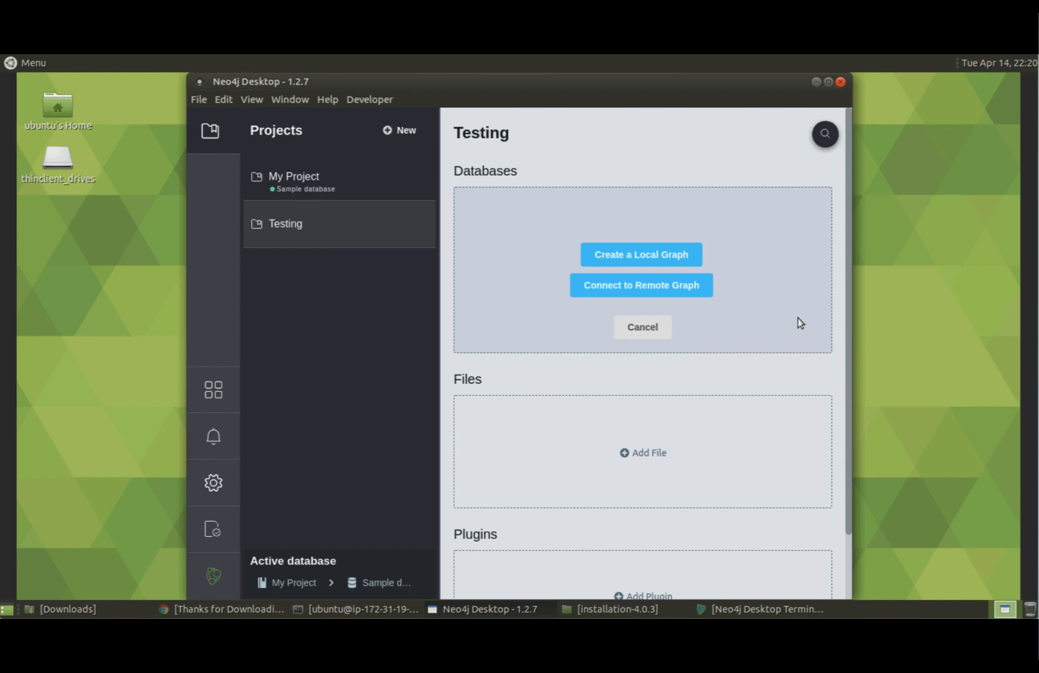
Create a local graph named 'TestA' with a password, keeping Neo4j version 4.0.3 (latest).
click(672, 255)
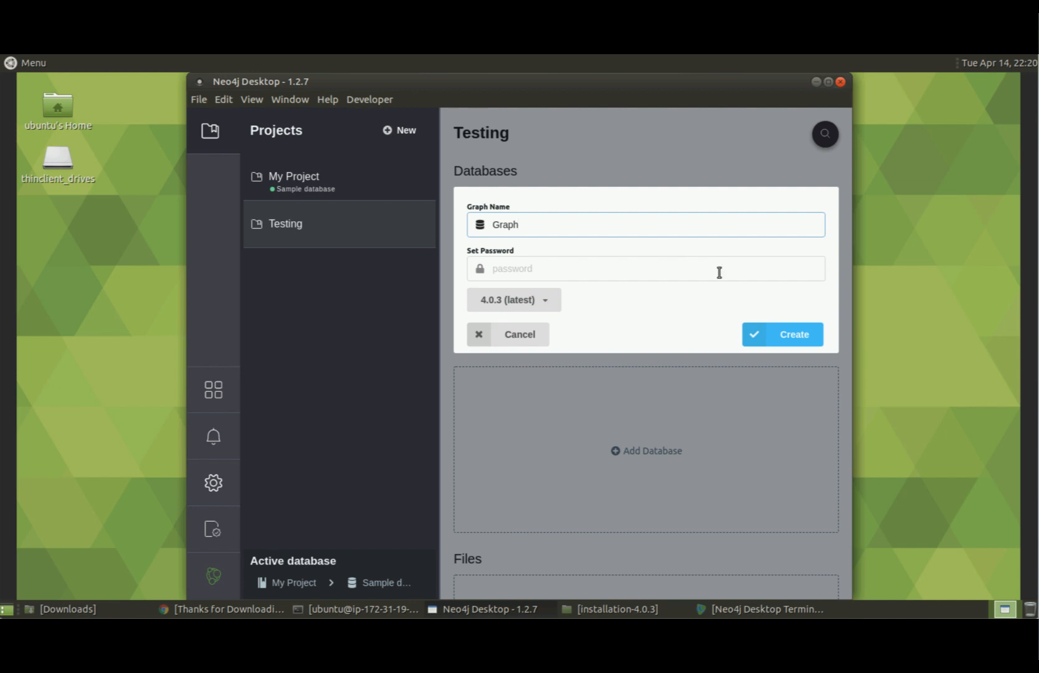
drag(530, 222, 471, 216)
text(TestA)
click(516, 267)
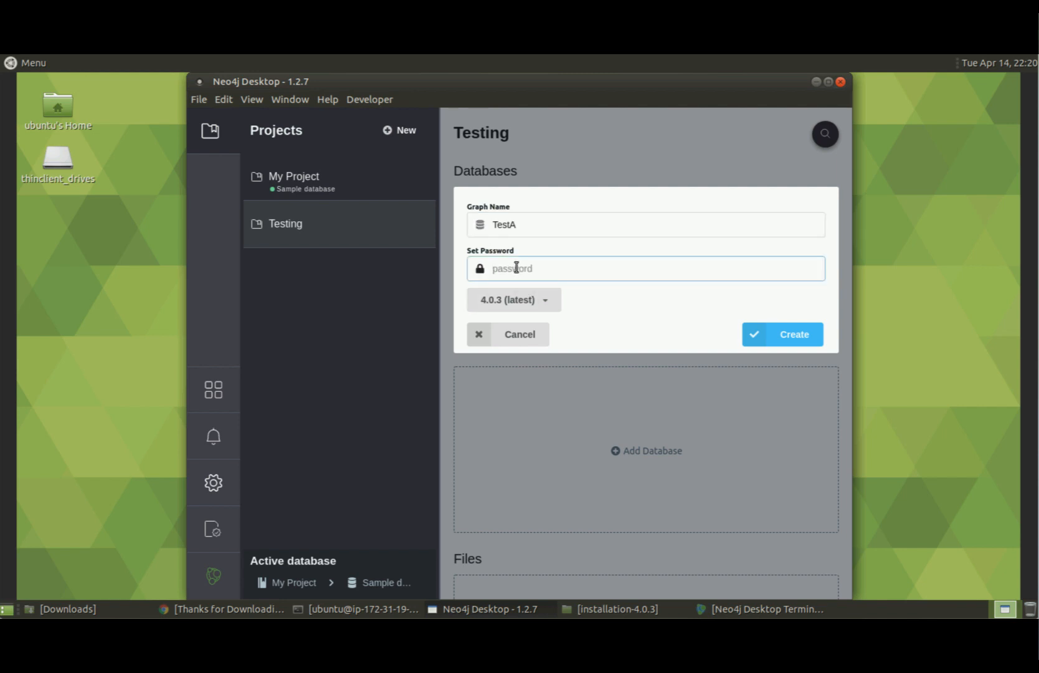
text(password•••••••)
click(548, 304)
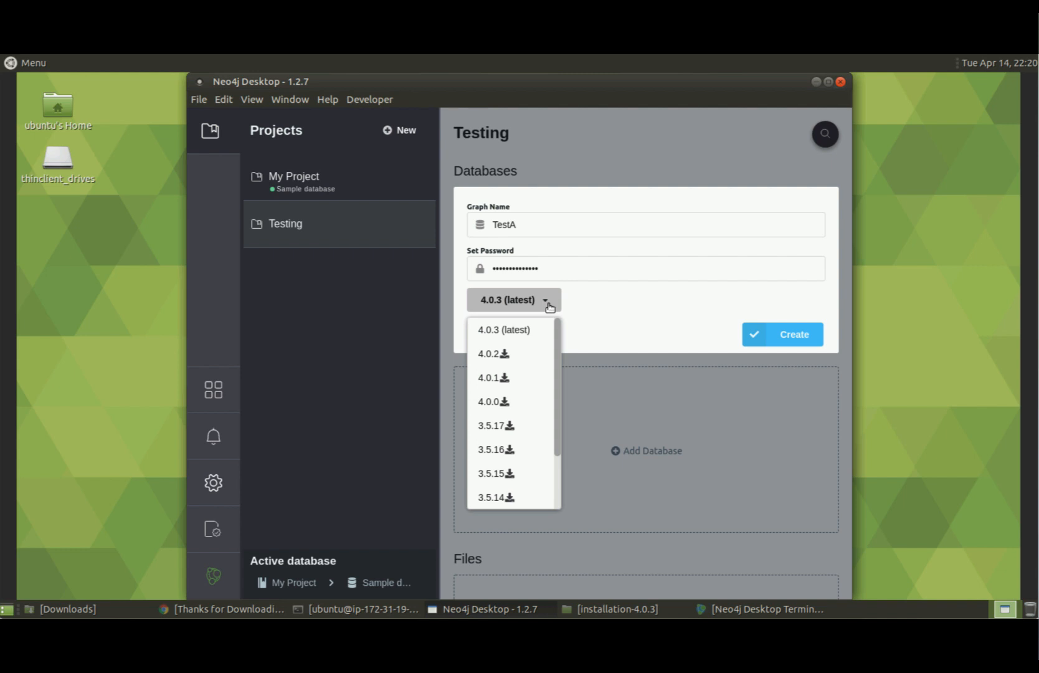
click(615, 314)
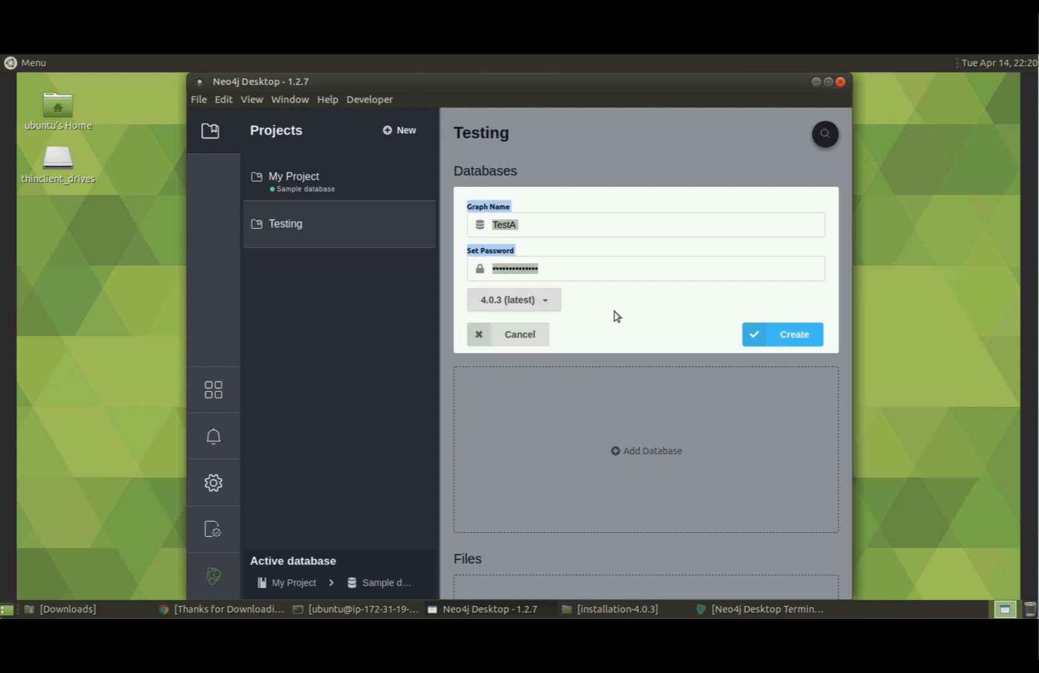
click(795, 336)
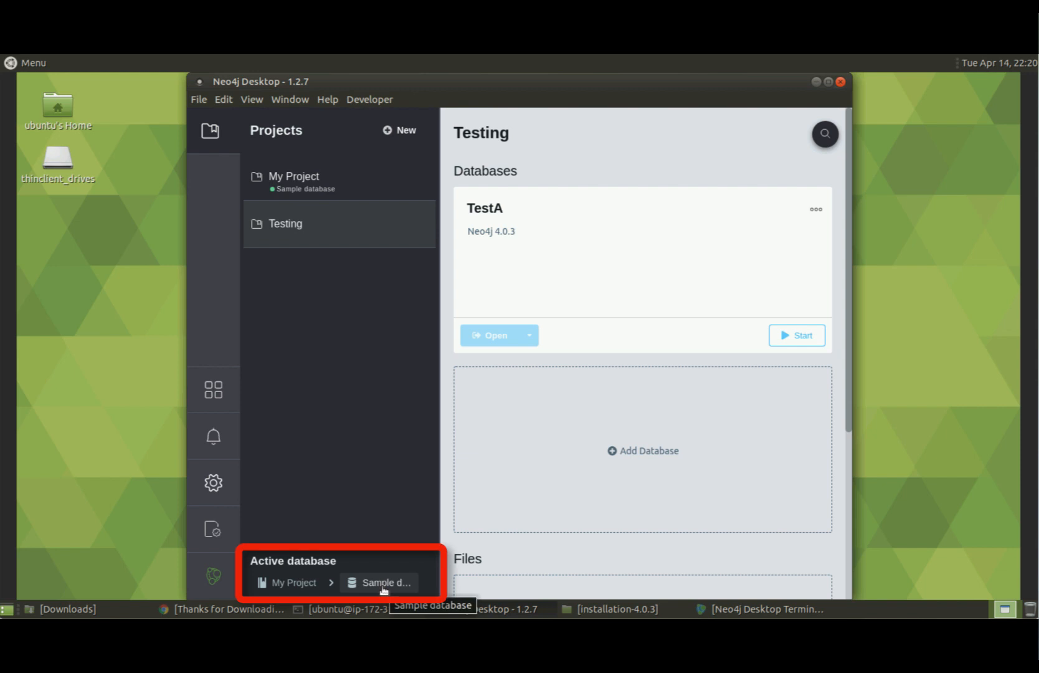
Stop My Project's Sample database, then start TestA in the Testing project.
click(300, 177)
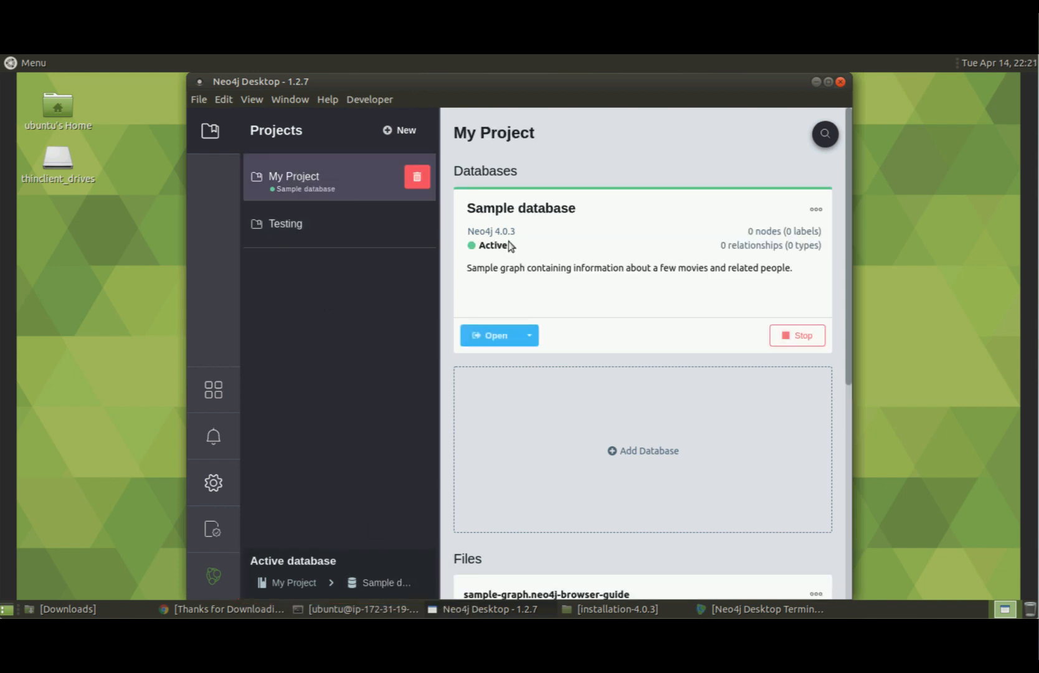
click(801, 340)
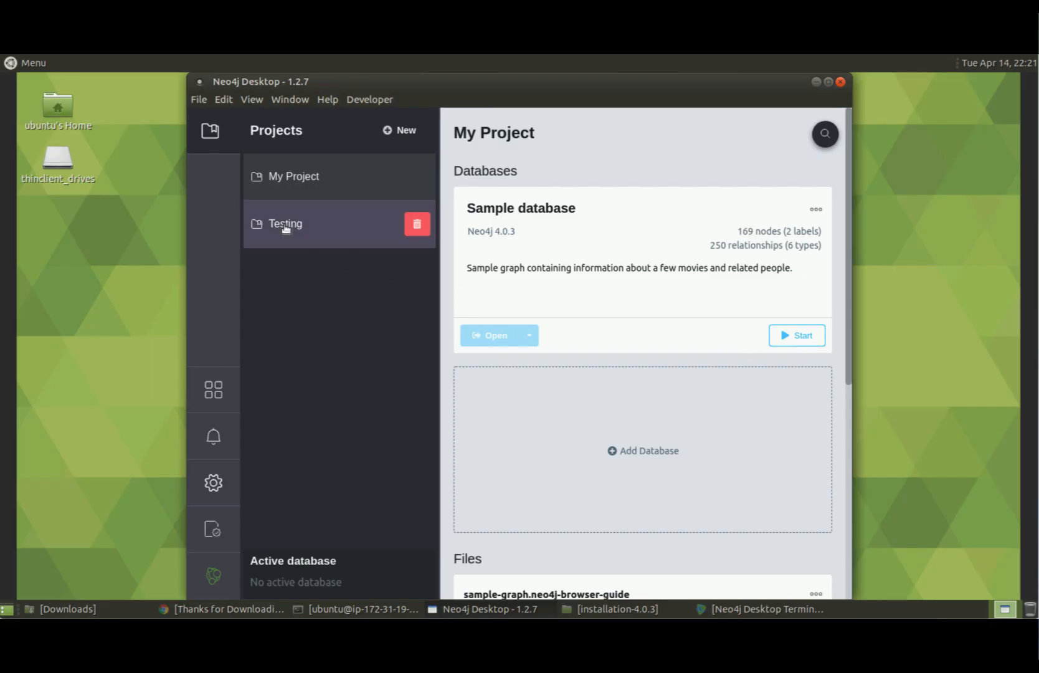
click(285, 226)
click(801, 336)
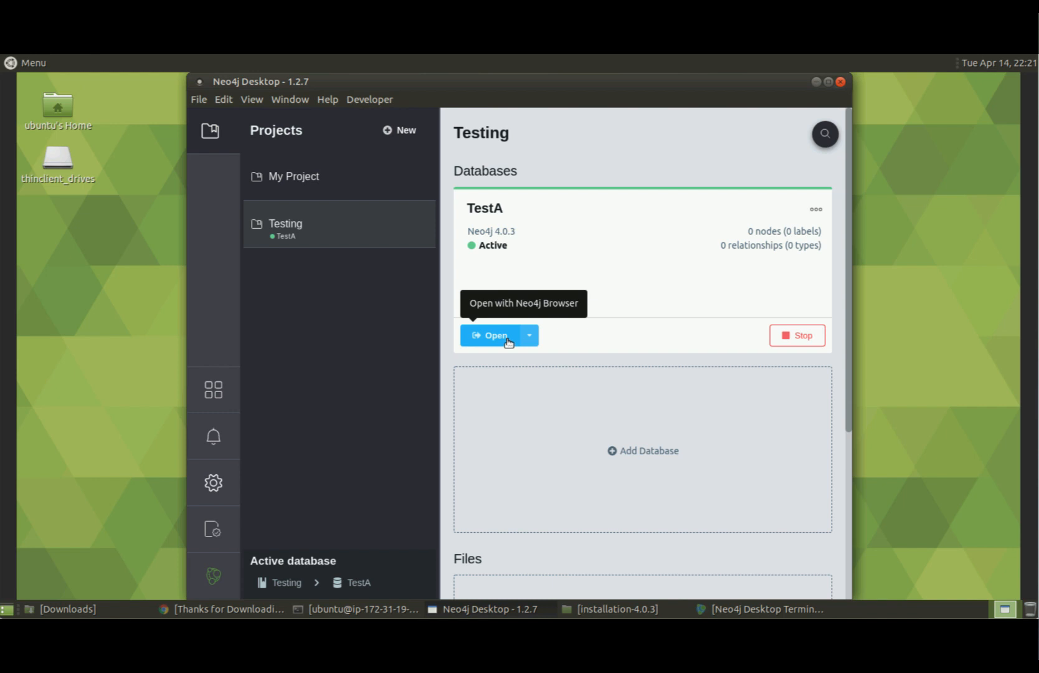
Open TestA in Neo4j Browser, toggle the Database Information panel, then minimize the Browser.
click(496, 335)
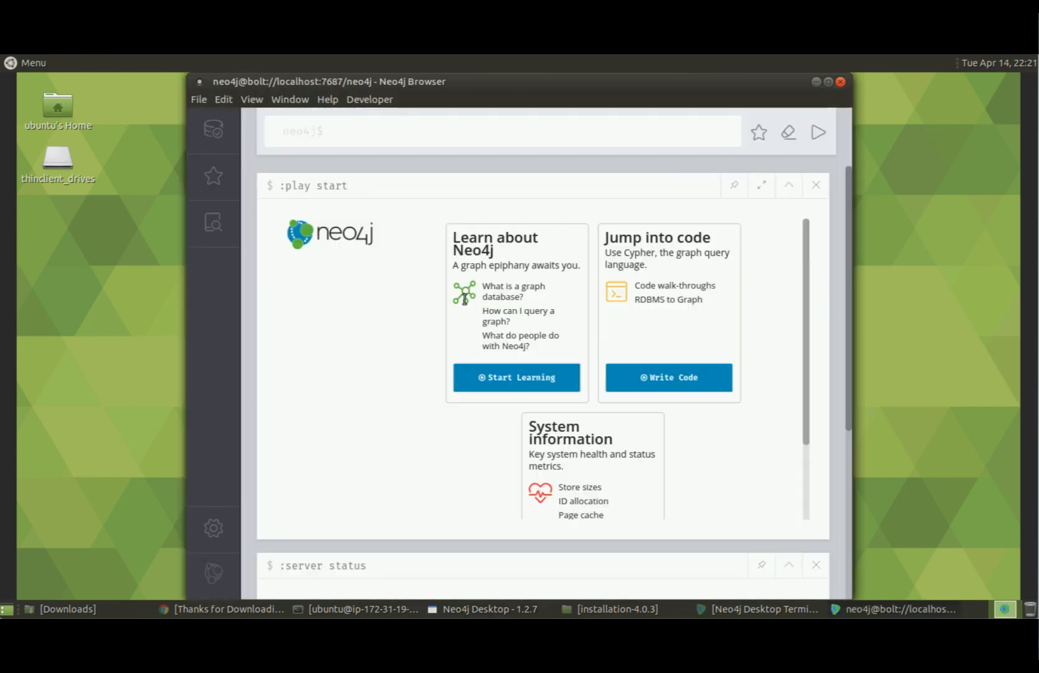
click(207, 132)
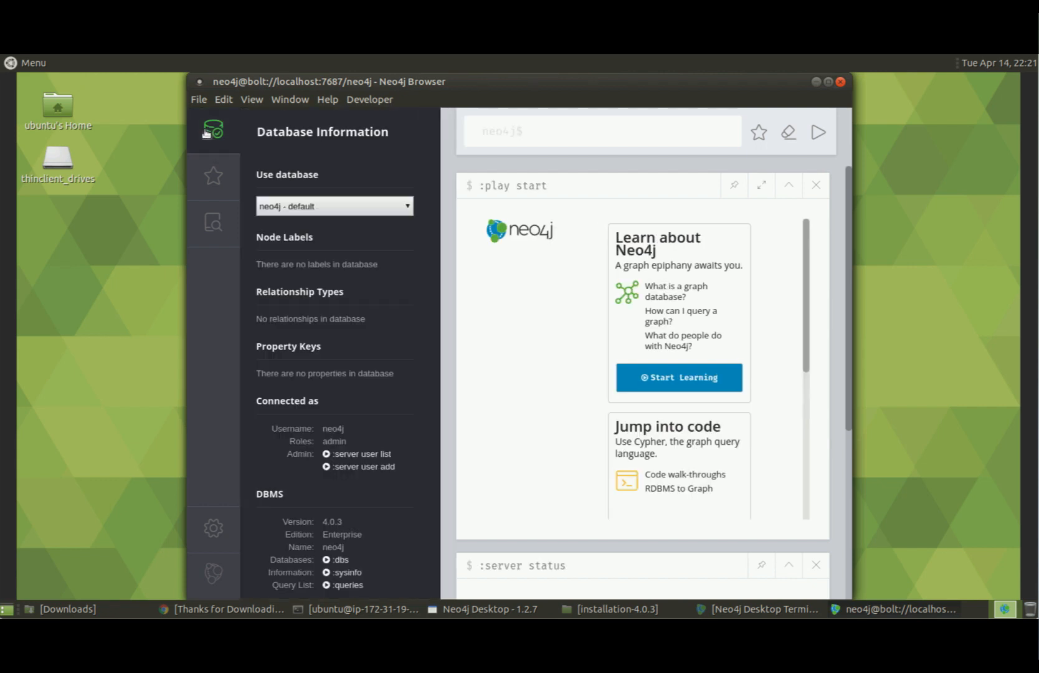
click(206, 133)
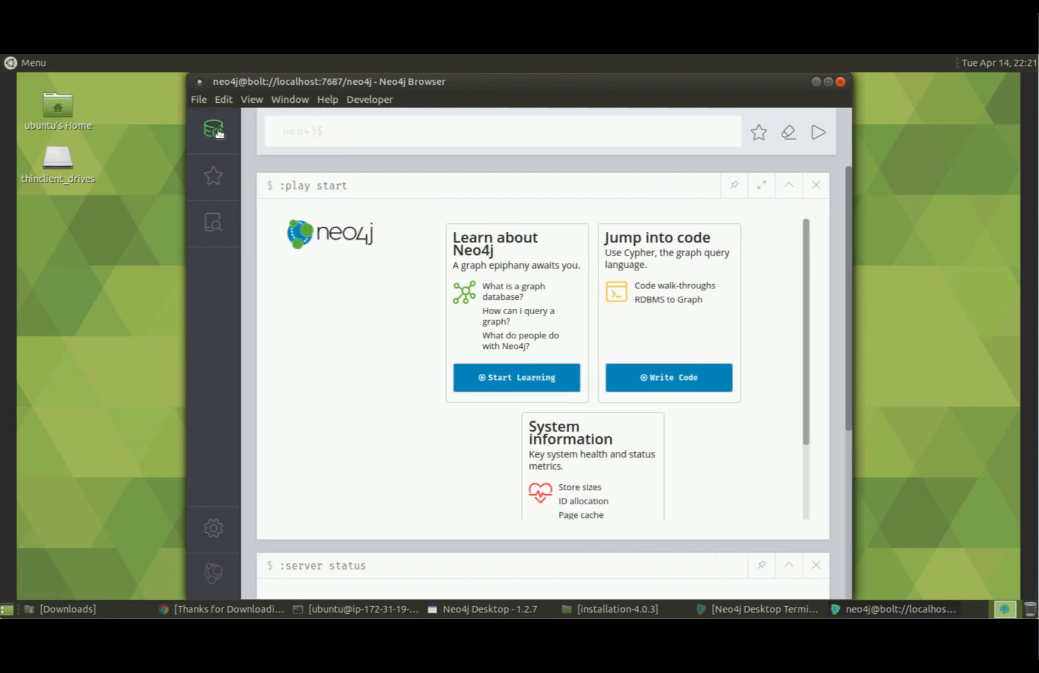
click(816, 86)
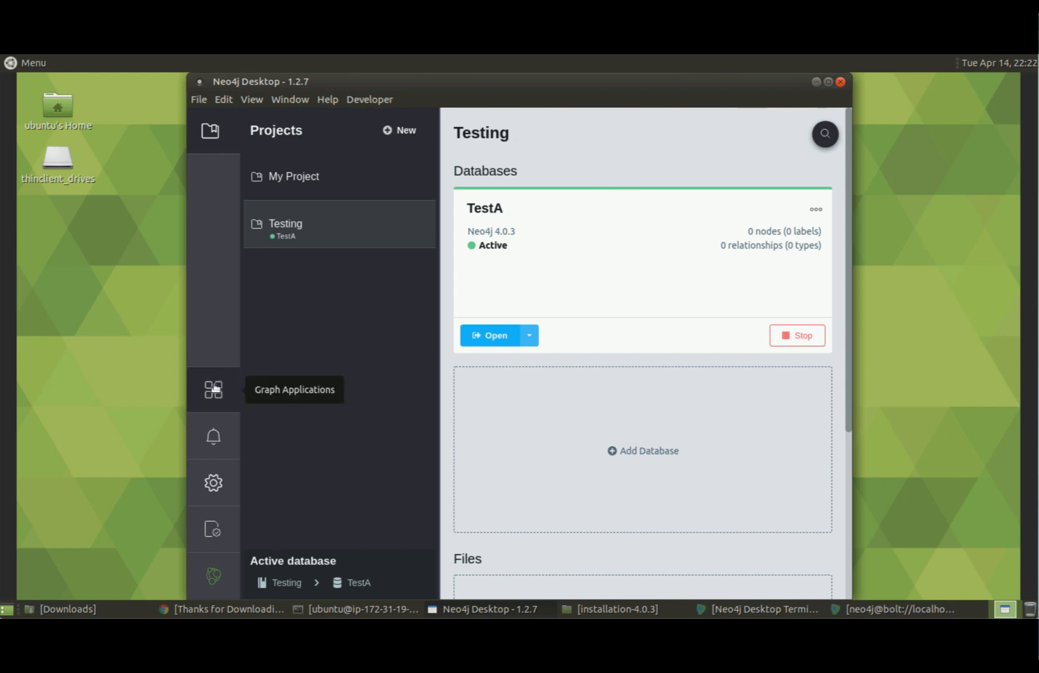
Launch and close the Neo4j ETL Tool, then expand Graph Apps Gallery's permissions and details.
click(226, 398)
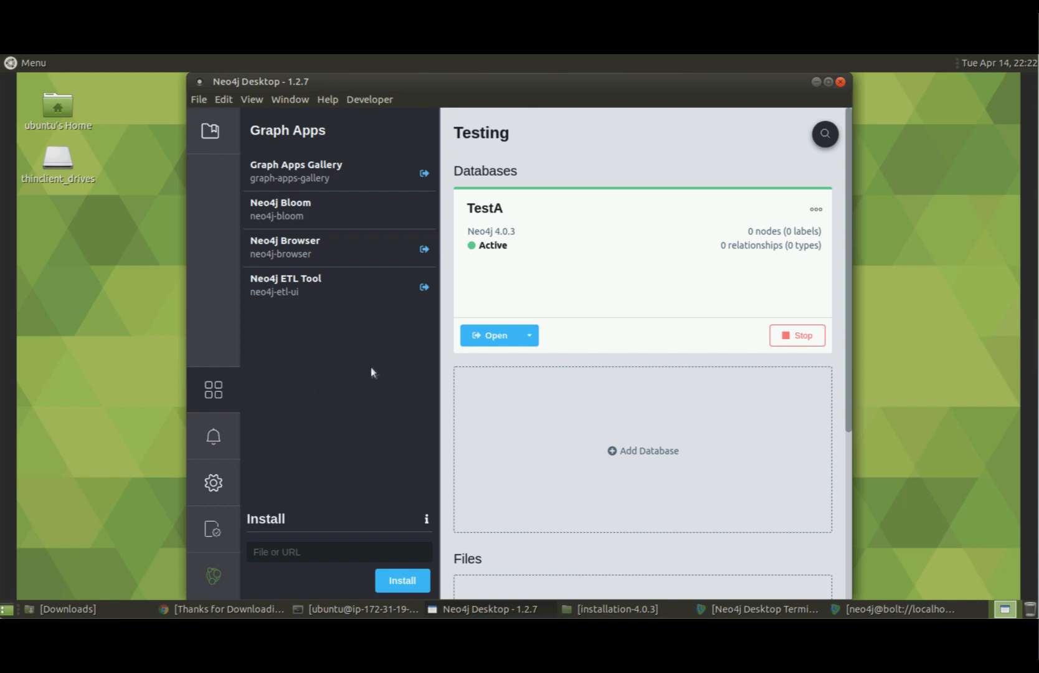
click(425, 288)
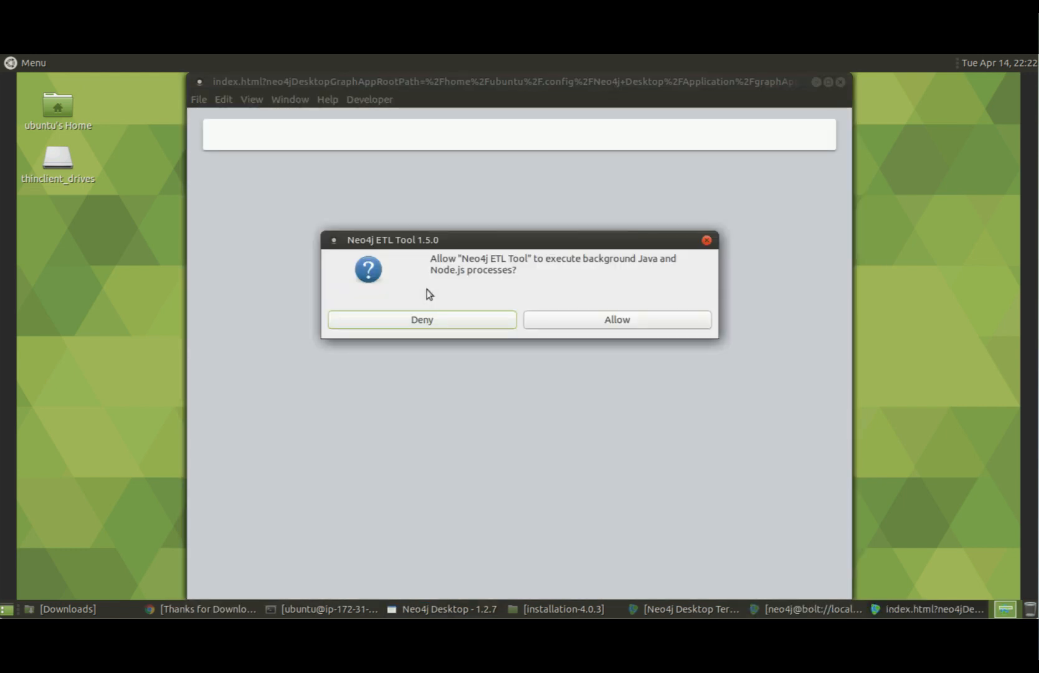
click(577, 320)
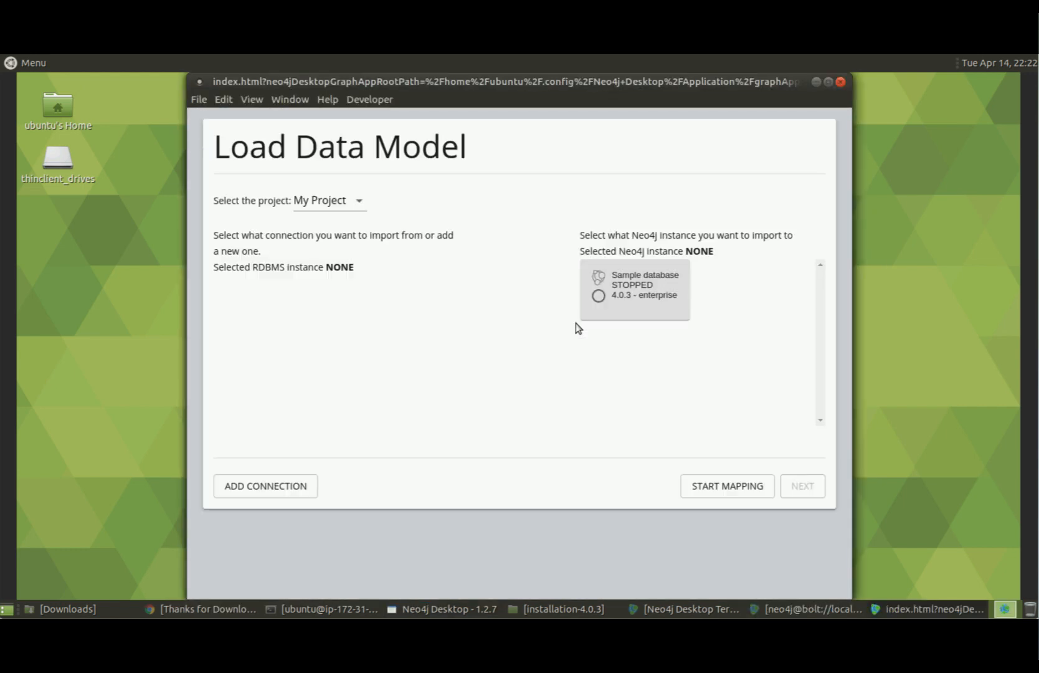
click(841, 82)
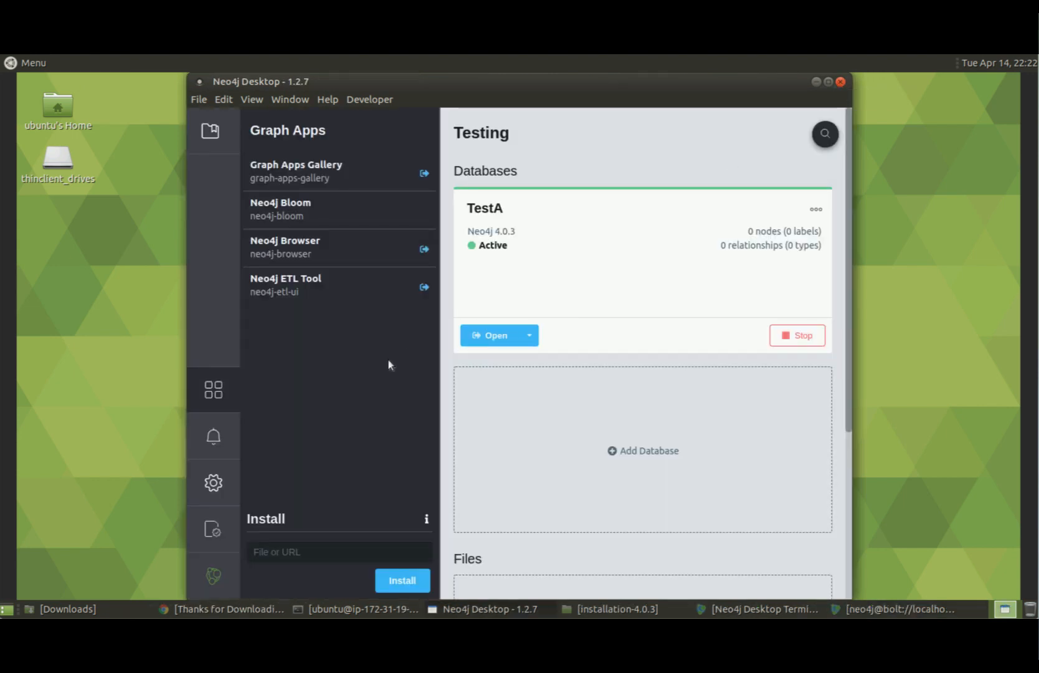
click(430, 180)
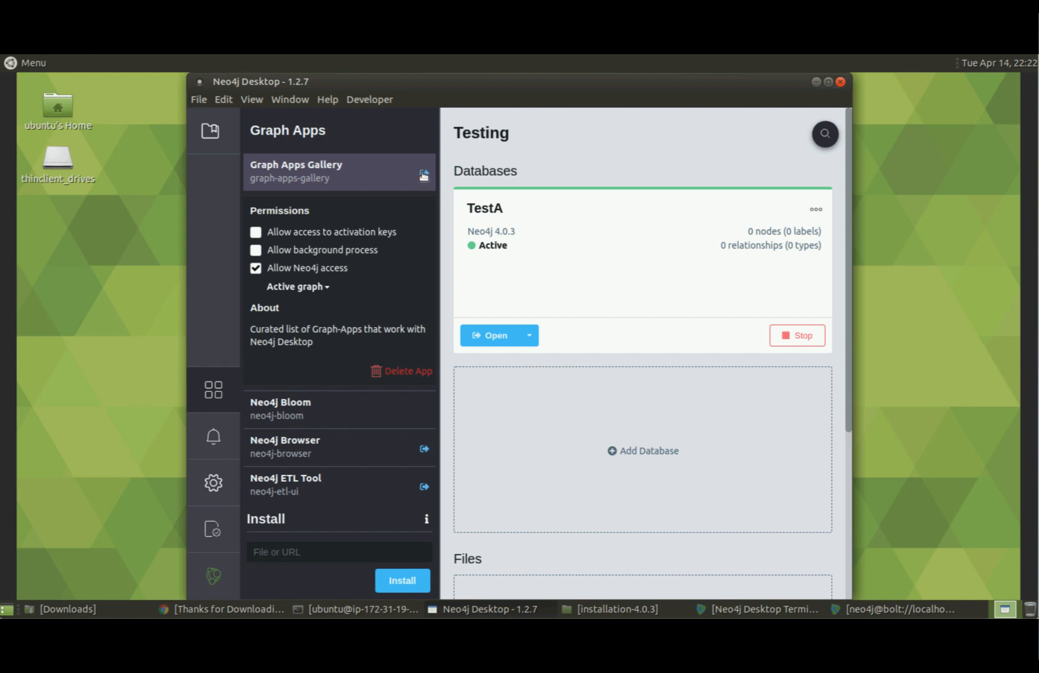
click(423, 176)
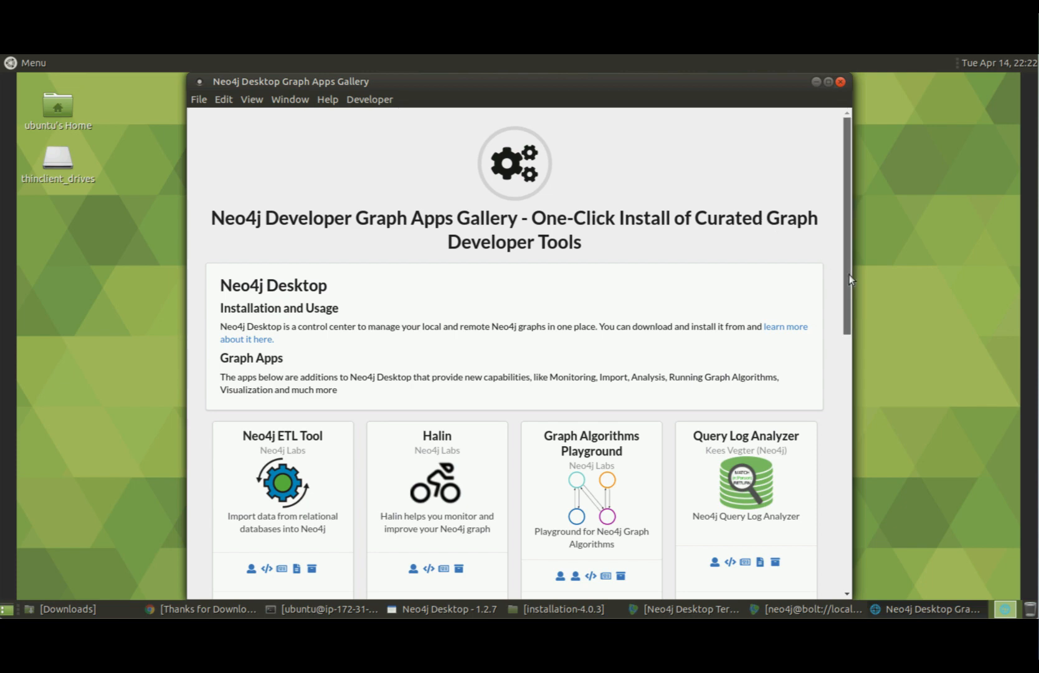
drag(849, 274, 836, 166)
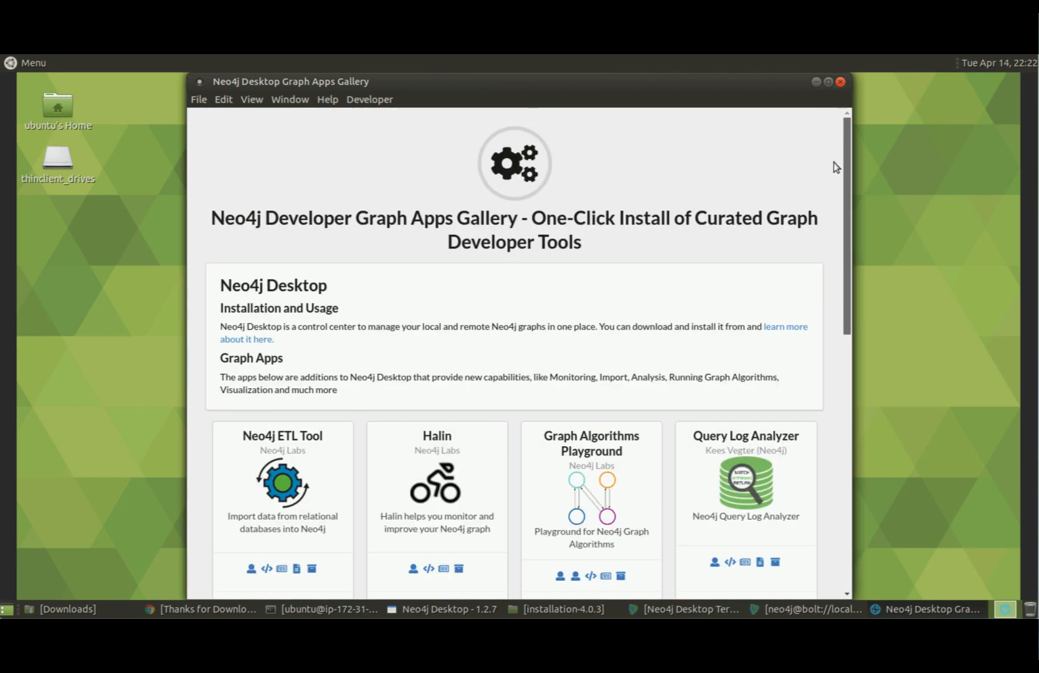
click(840, 82)
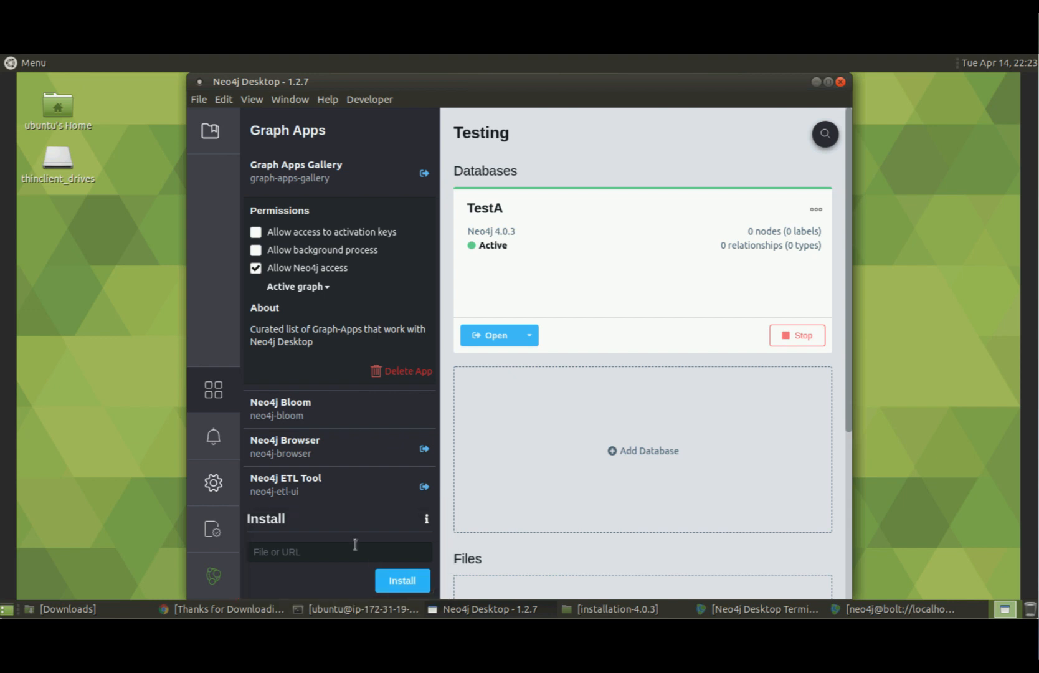
Check notifications, scroll through application settings, view software keys, then return to the Projects list.
click(216, 436)
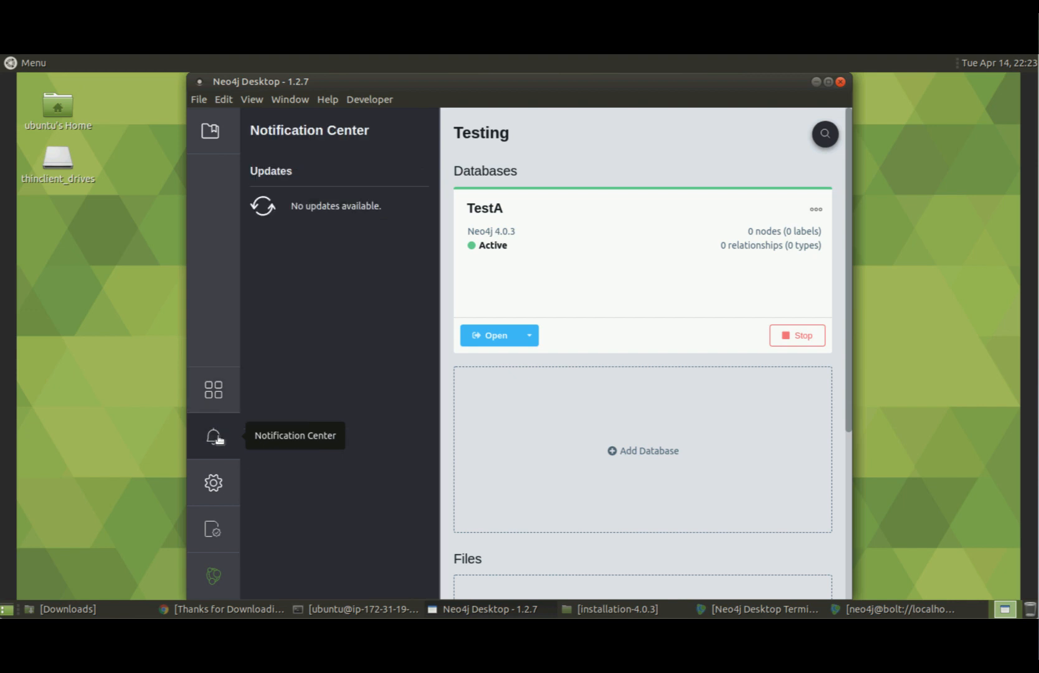
click(218, 485)
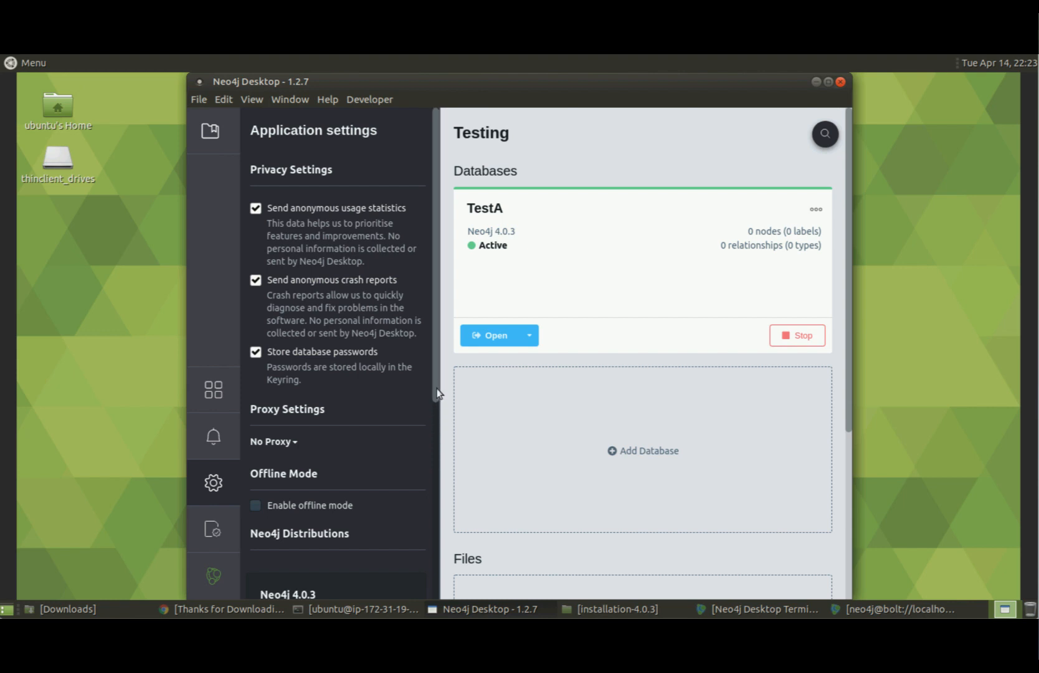
drag(439, 394, 439, 514)
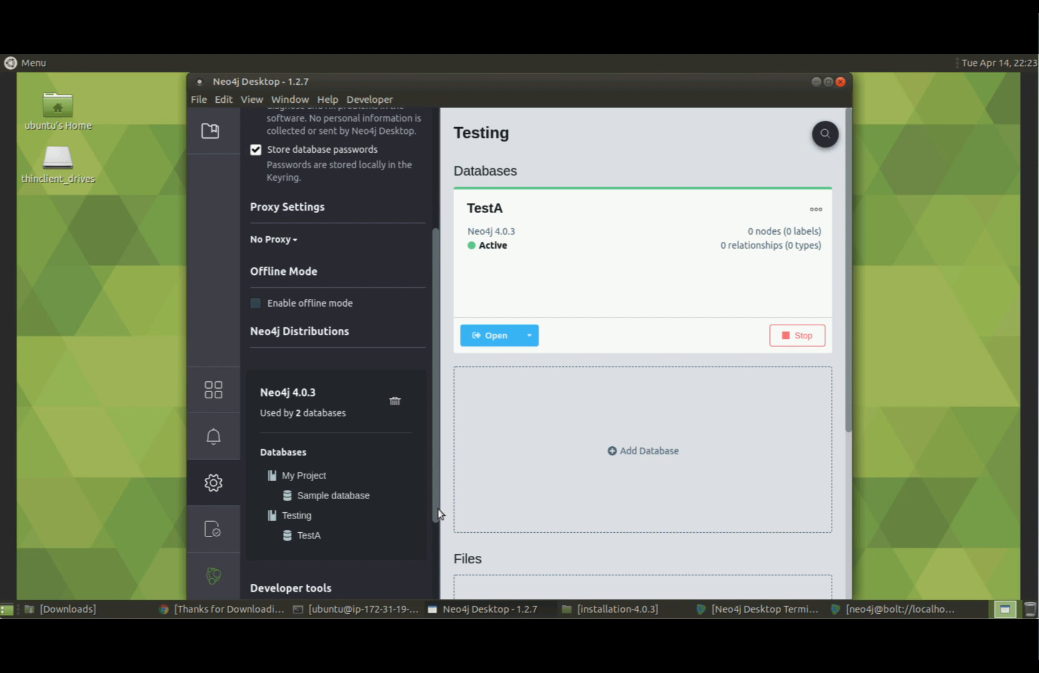
drag(439, 513, 439, 596)
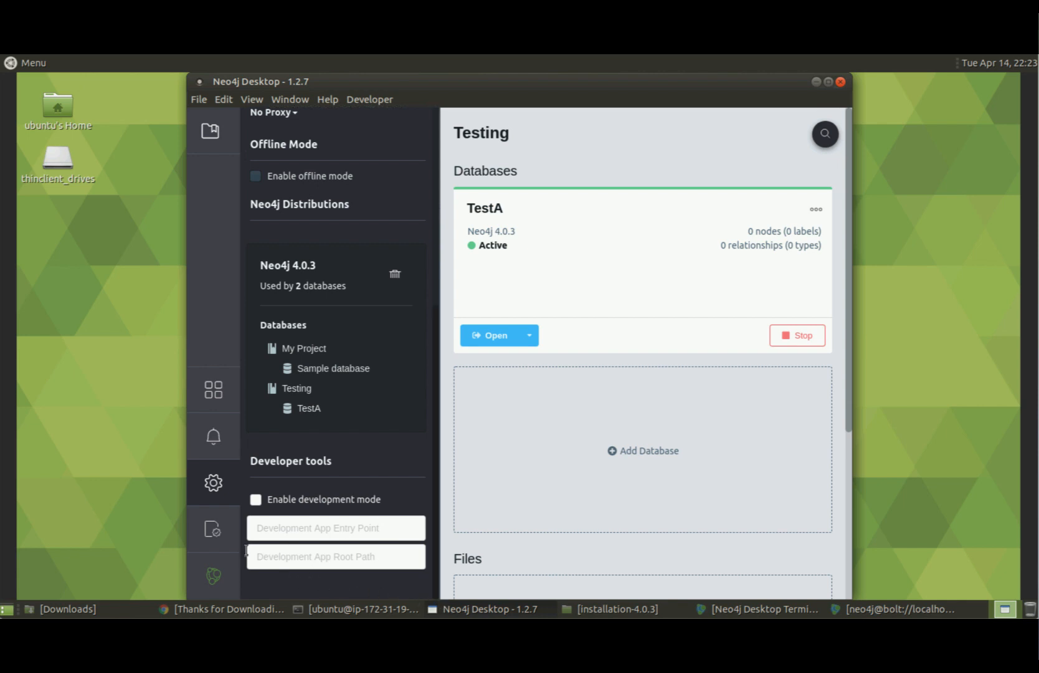
click(207, 530)
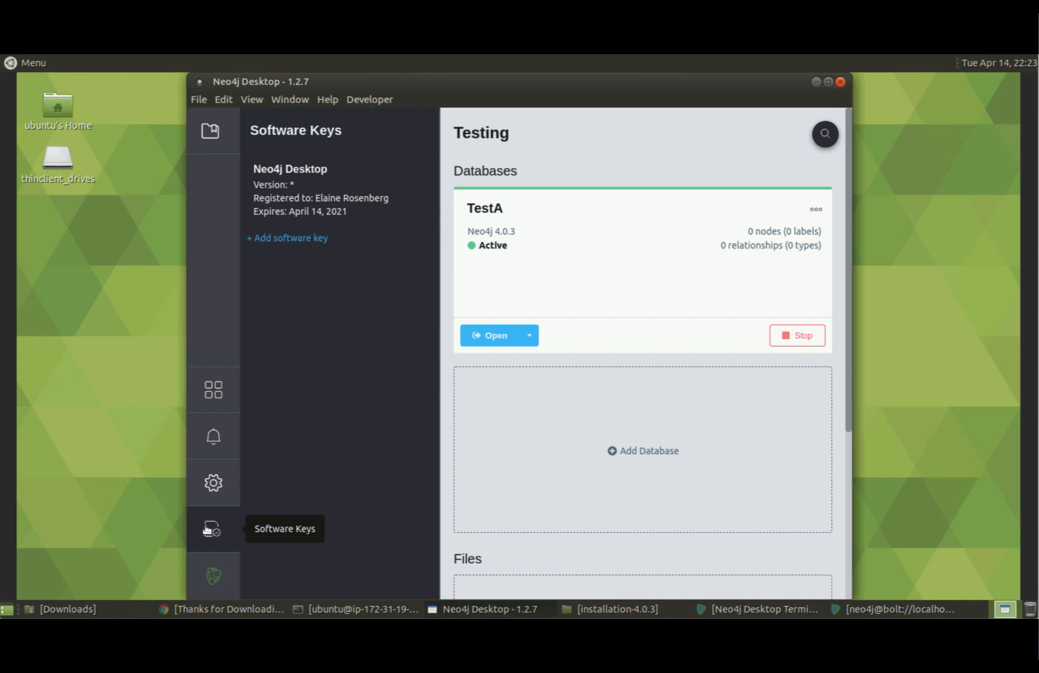
click(215, 133)
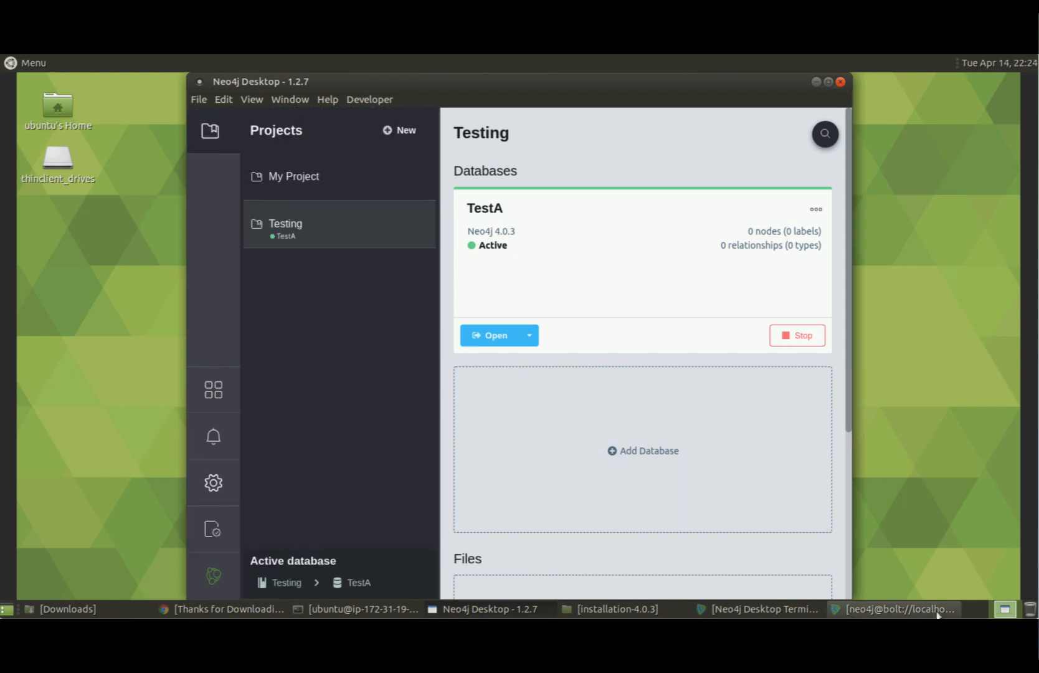